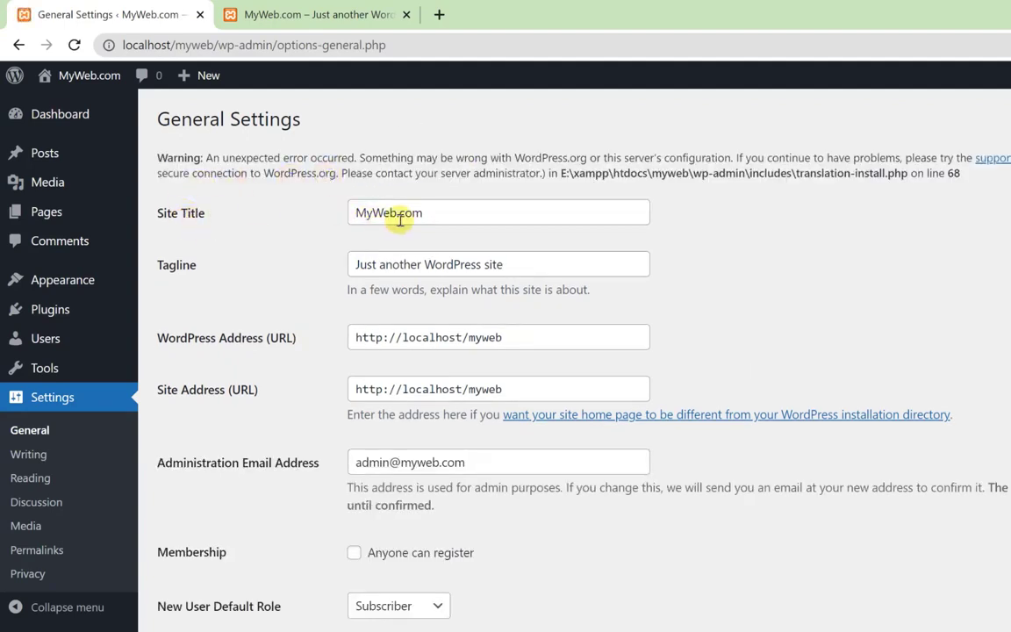
- Set the Site Title in General Settings to Ngodingpintar.com, checking the old title on the site's front page first
left_click_drag(433, 213, 323, 202)
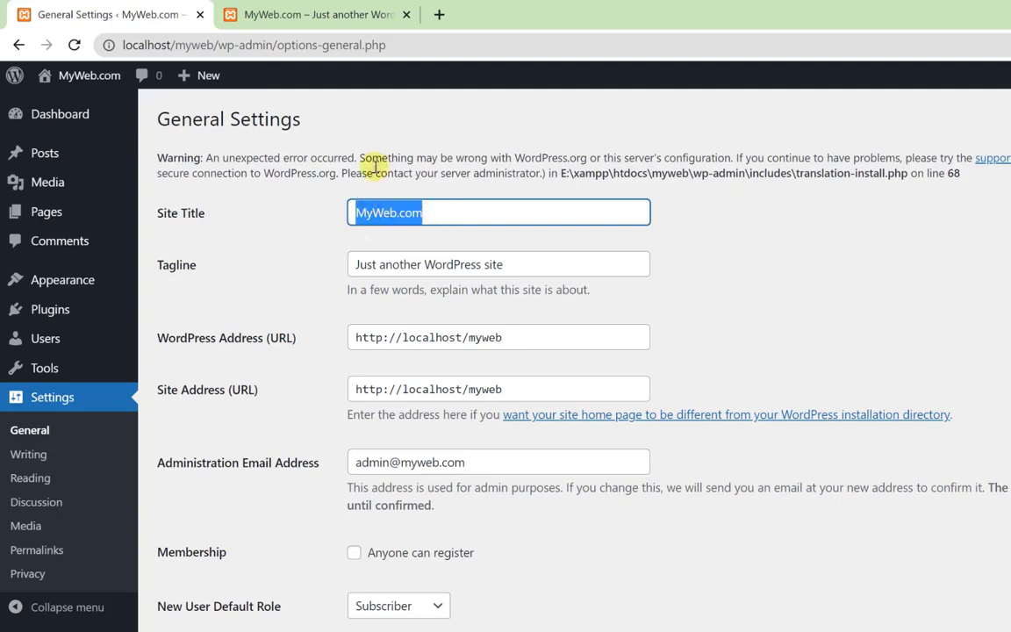
left_click(276, 18)
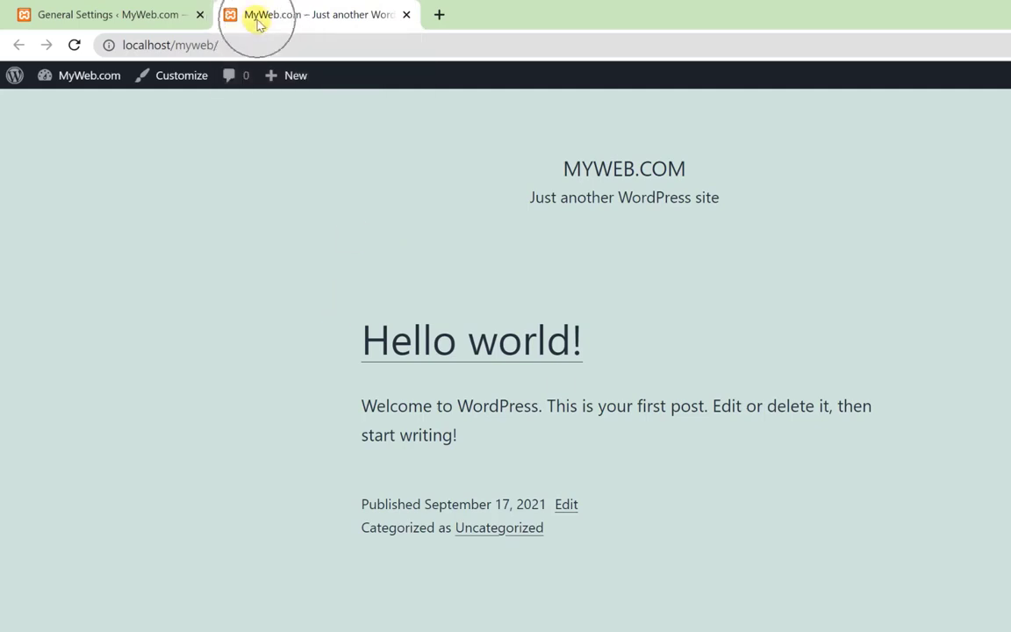
left_click(138, 11)
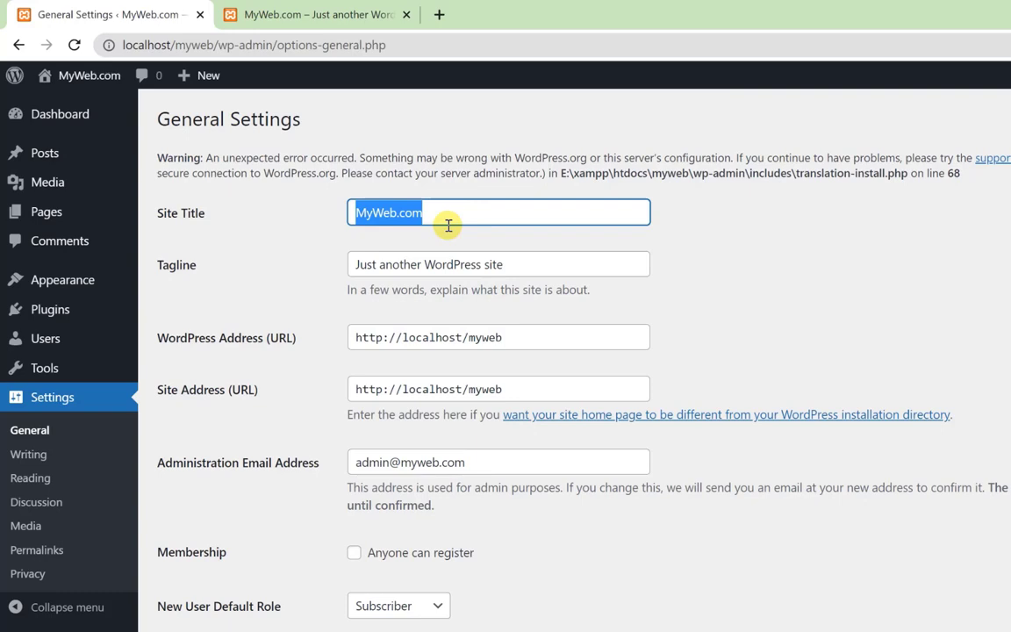
type("Ngodin")
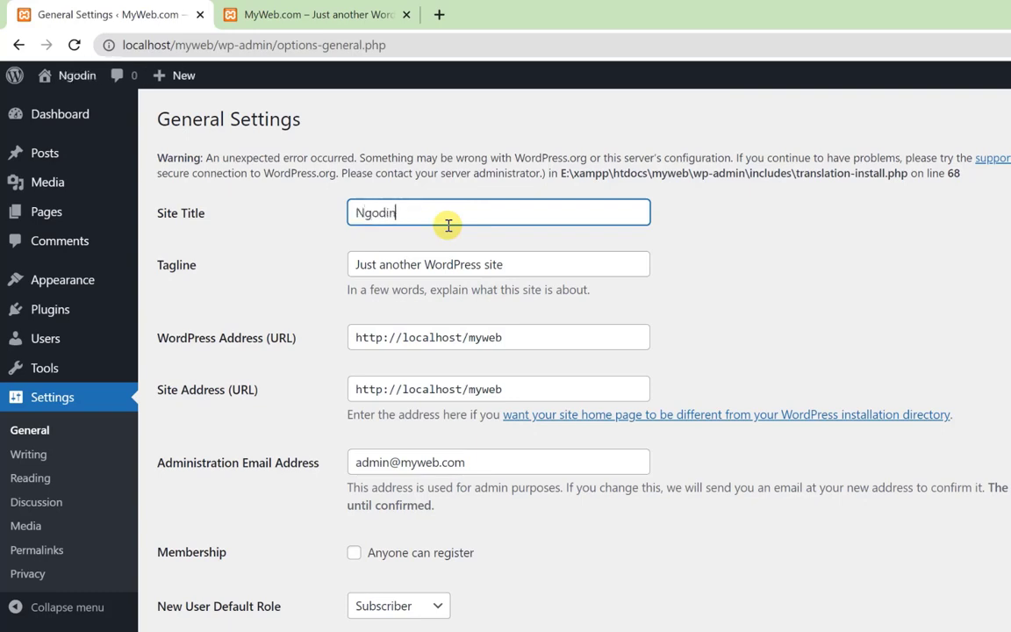
type("gpintar.co")
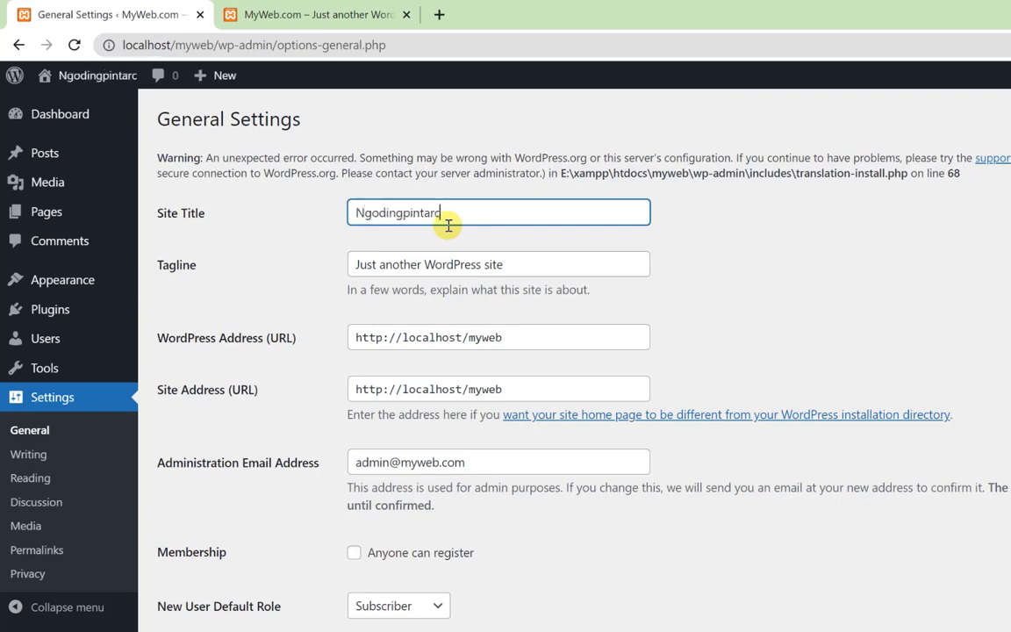
type("m")
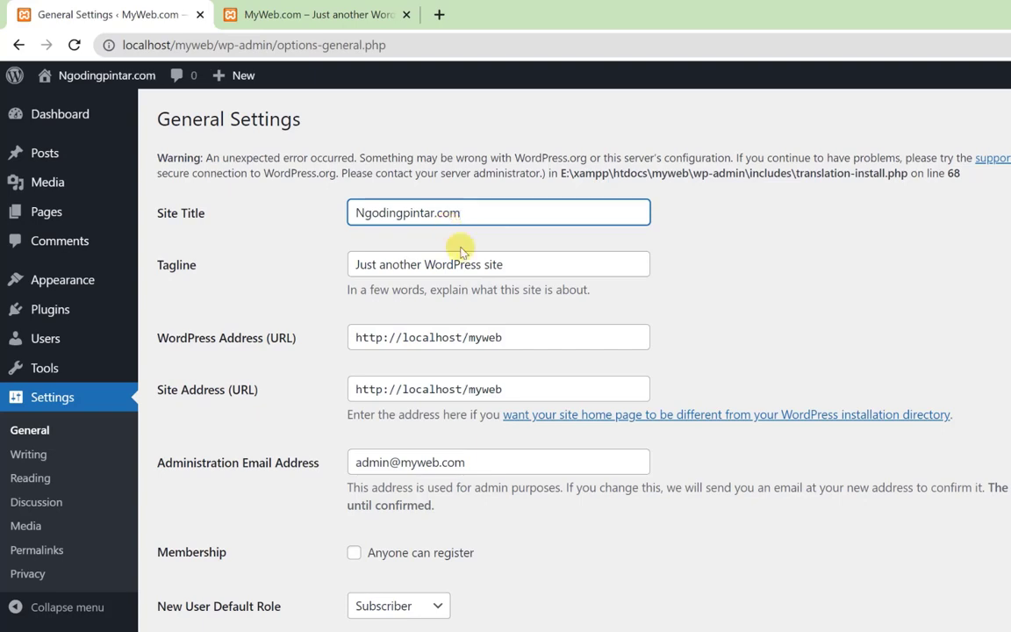
- Set the Tagline to "Belajar Ngoding barang Channel Ngodingpintar" and save the general settings
left_click_drag(515, 264, 334, 264)
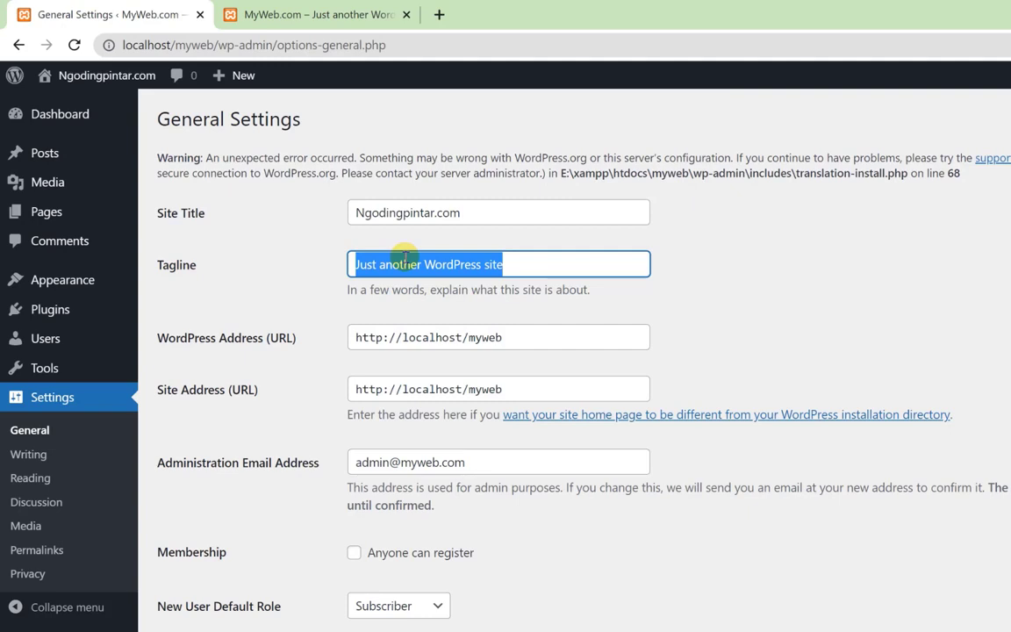
type("Belajar Ngoding barang Channel Ngodingpintar")
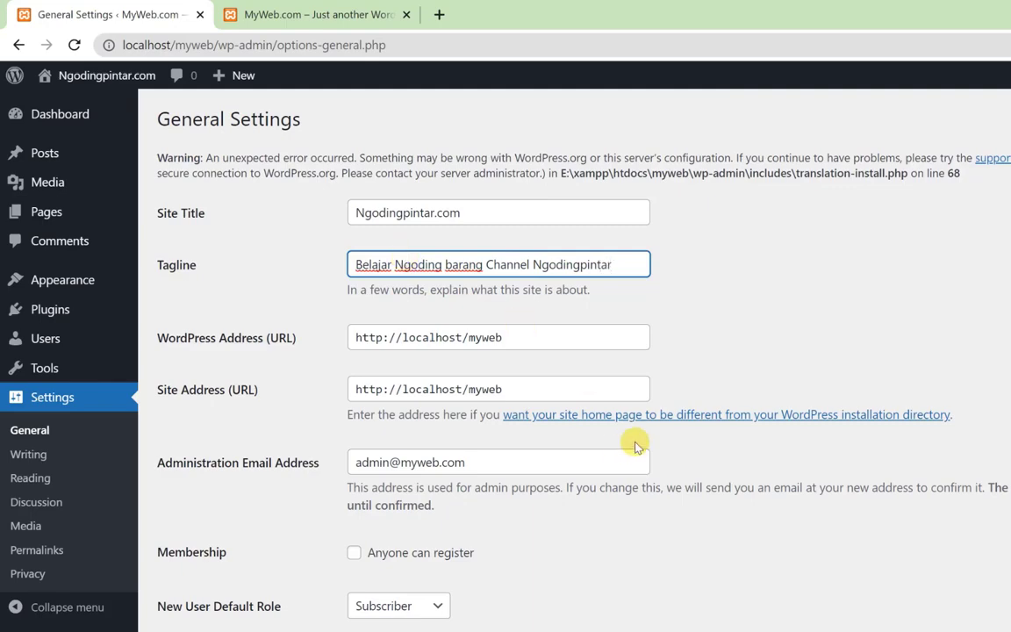
scroll(636, 446, "down", 8)
scroll(372, 481, "up", 8)
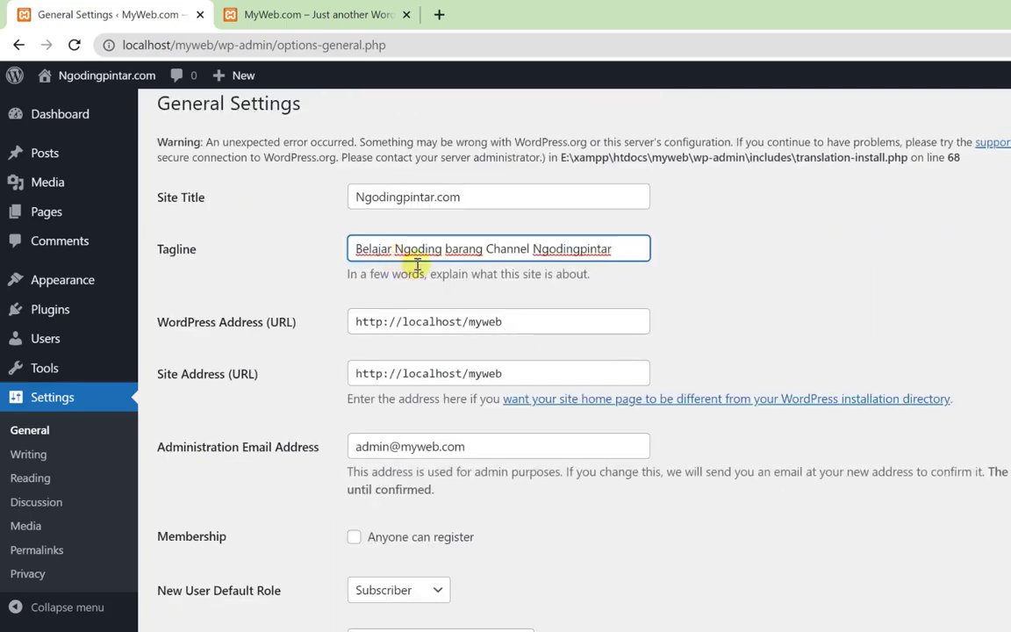
scroll(372, 372, "down", 5)
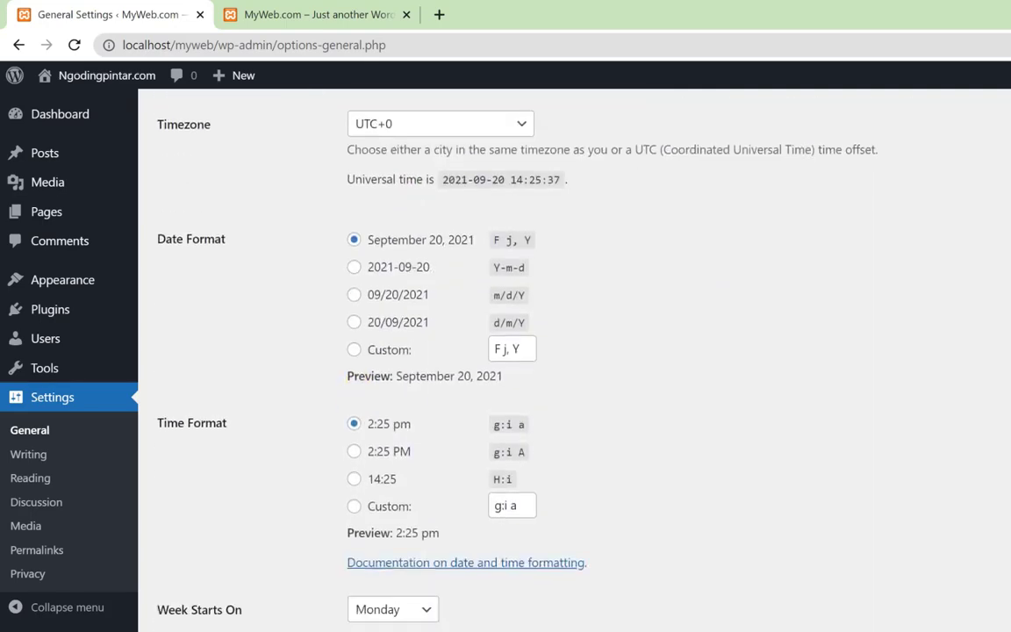
left_click(187, 601)
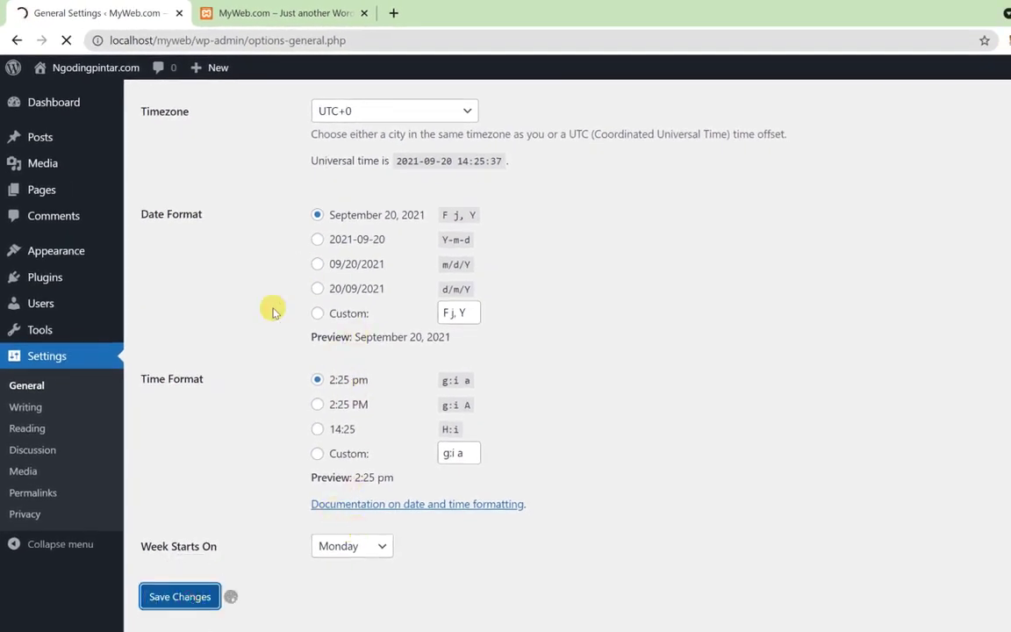
- Reload the site's front page to check the displayed site title and tagline
left_click(263, 12)
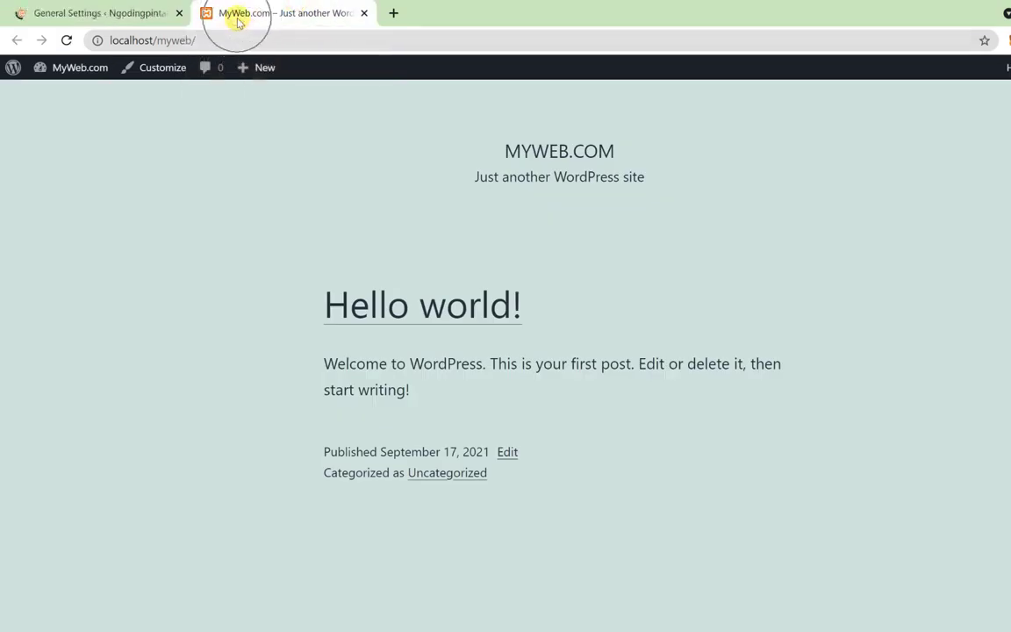
left_click(67, 40)
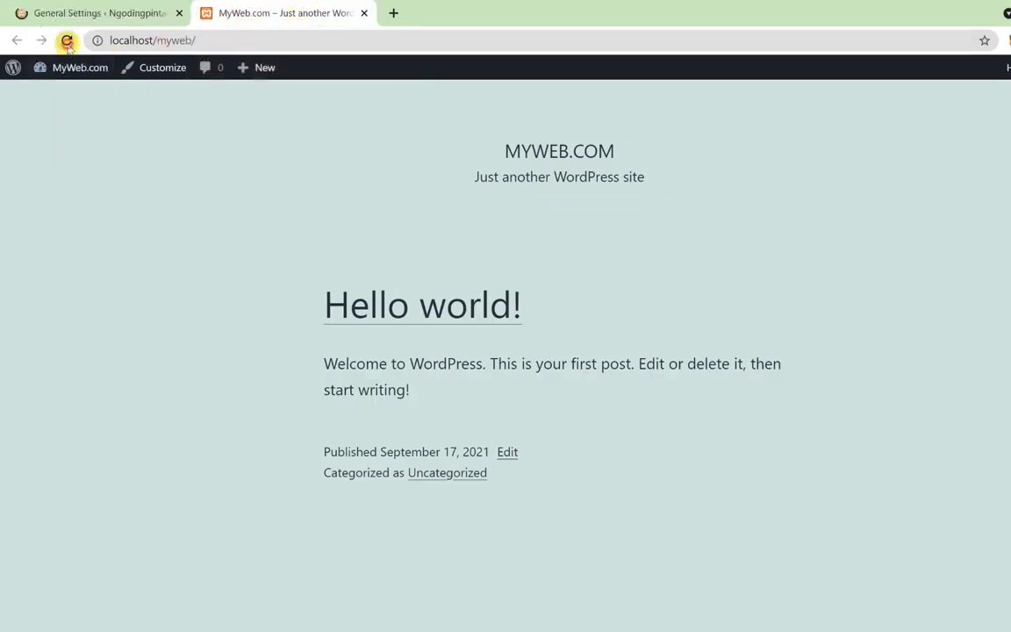
left_click(244, 18)
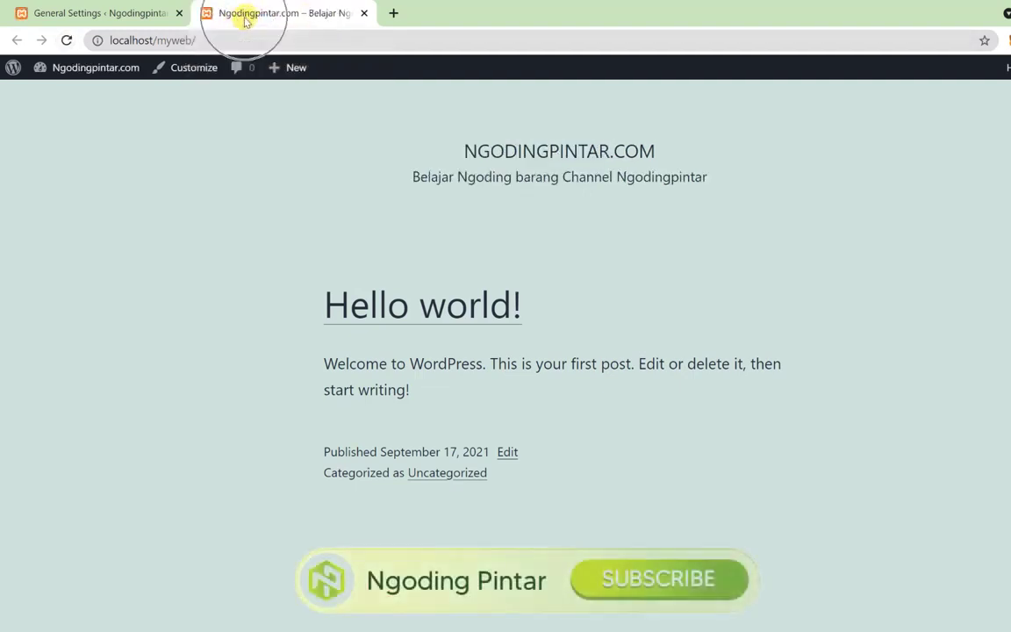
left_click(316, 27)
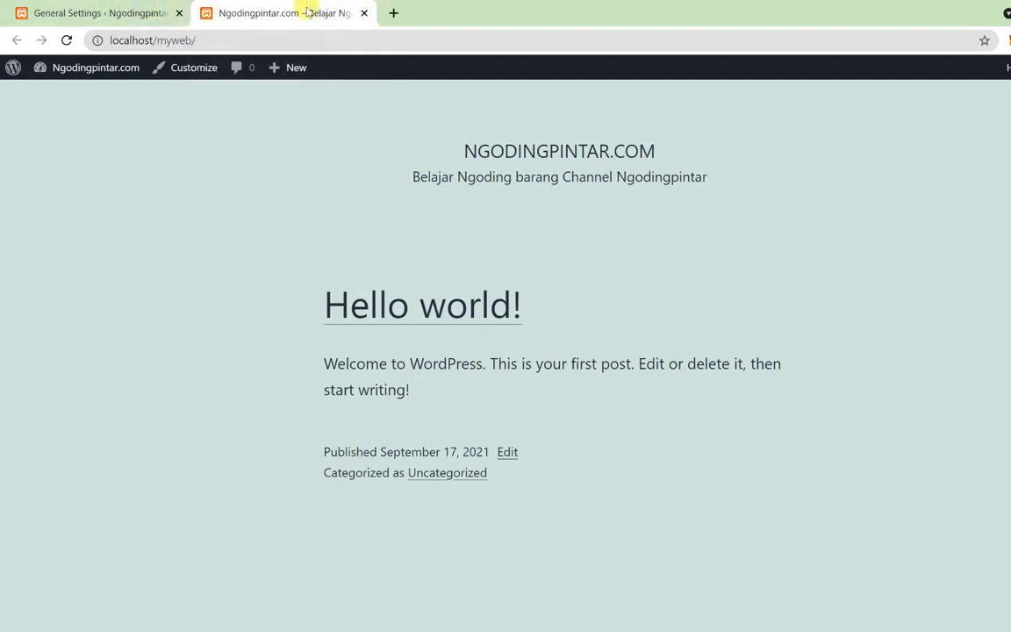
left_click(131, 11)
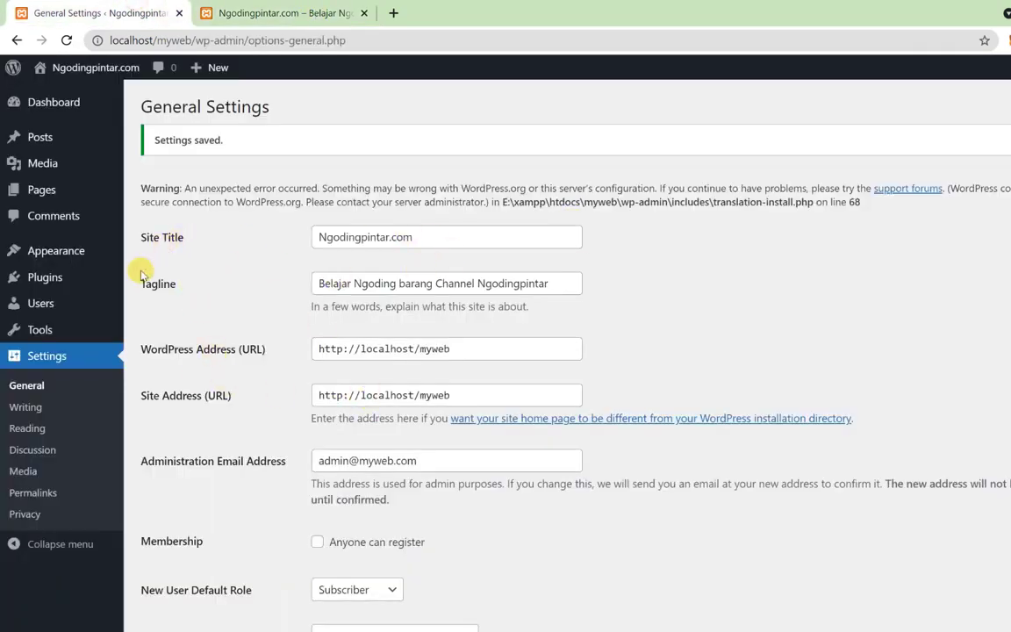
scroll(285, 327, "down", 1)
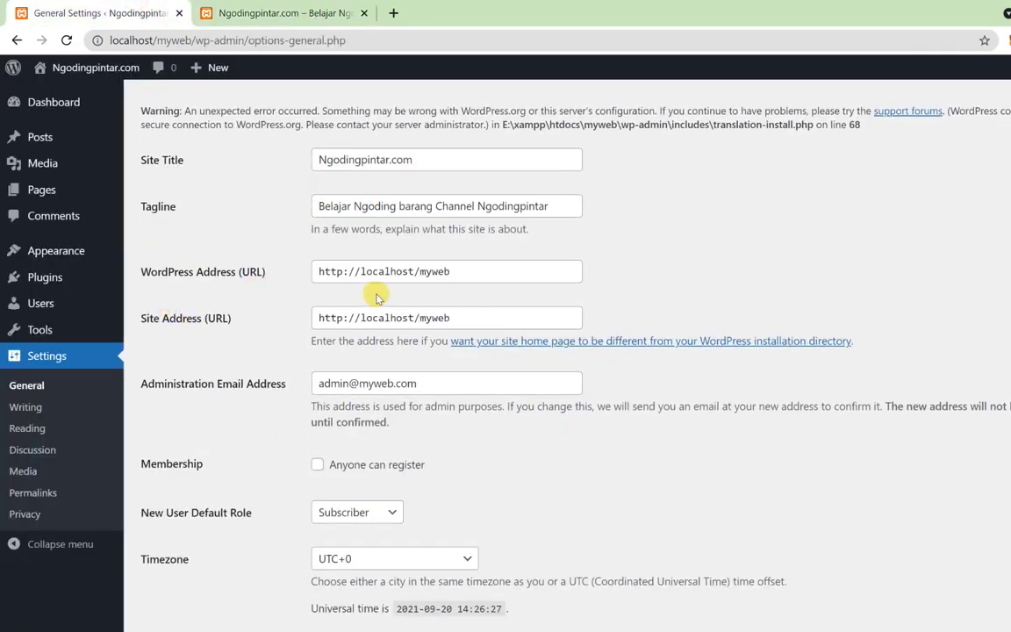
left_click_drag(490, 279, 276, 245)
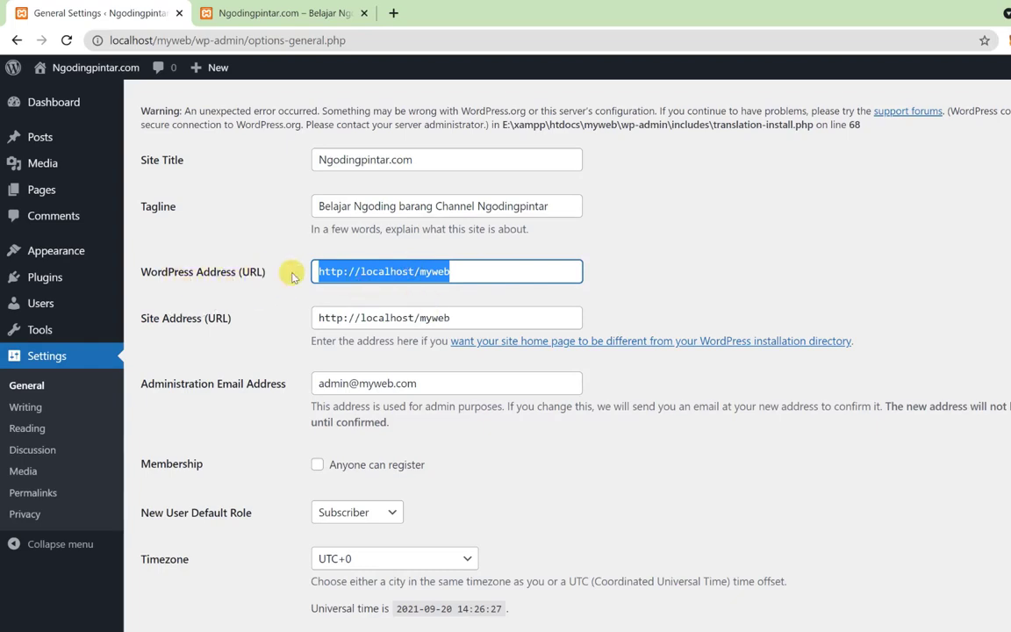
left_click(341, 273)
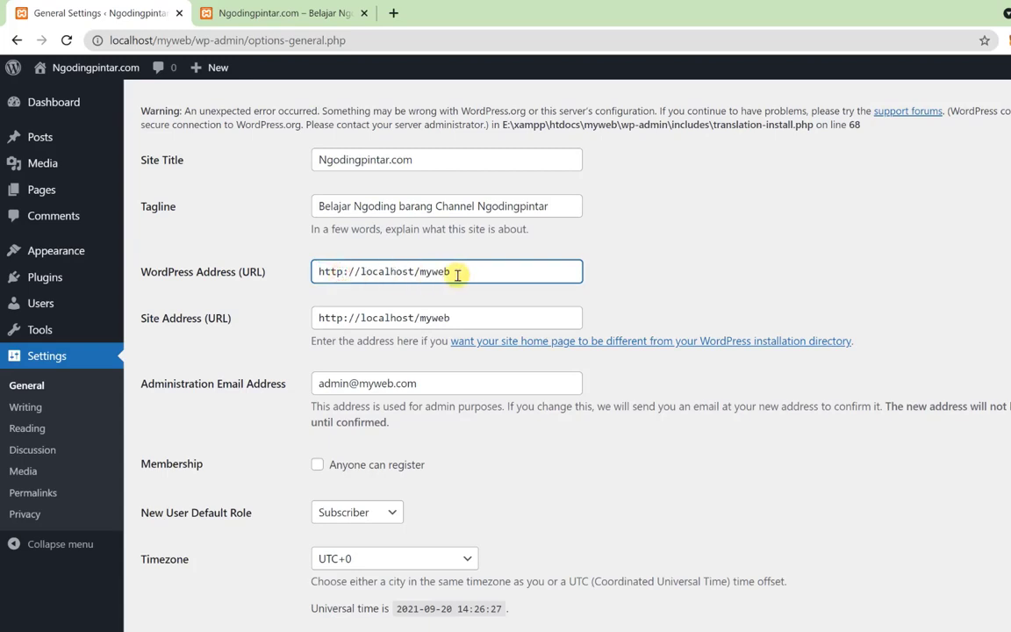
key("ctrl+a")
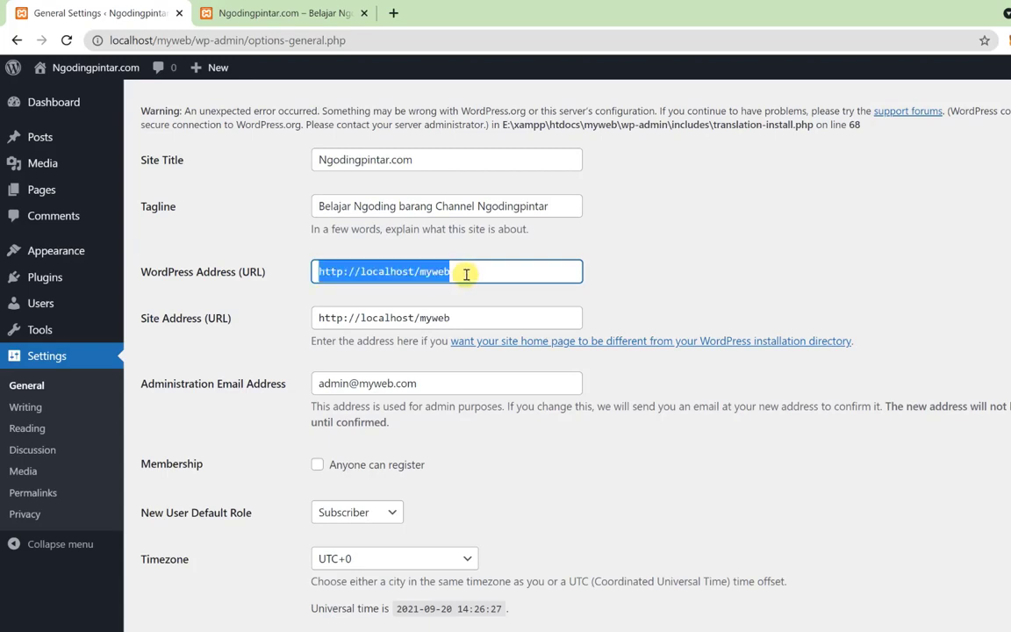
type("https")
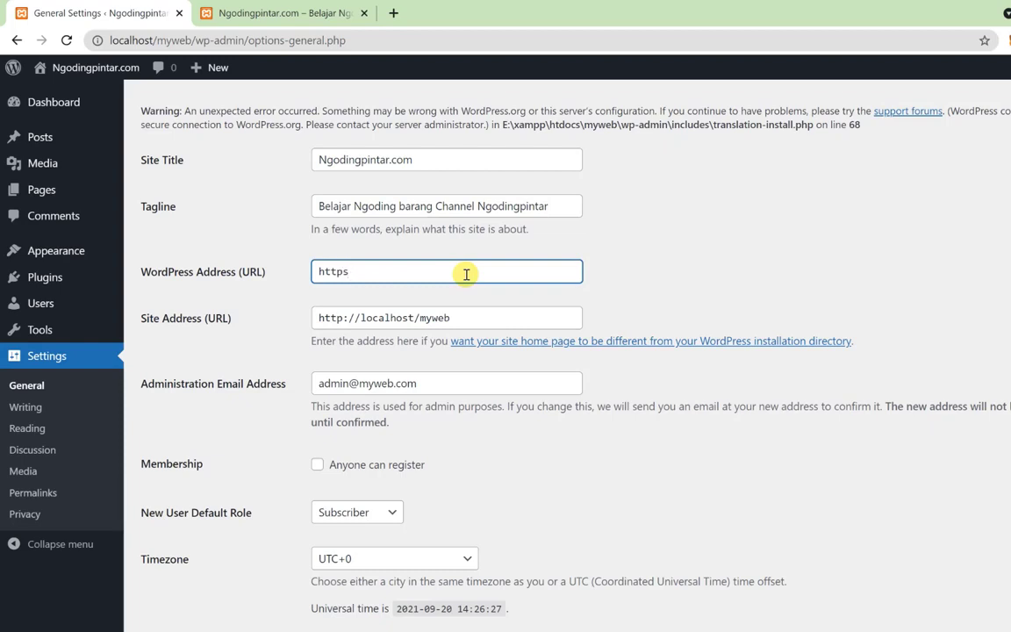
left_click(466, 274)
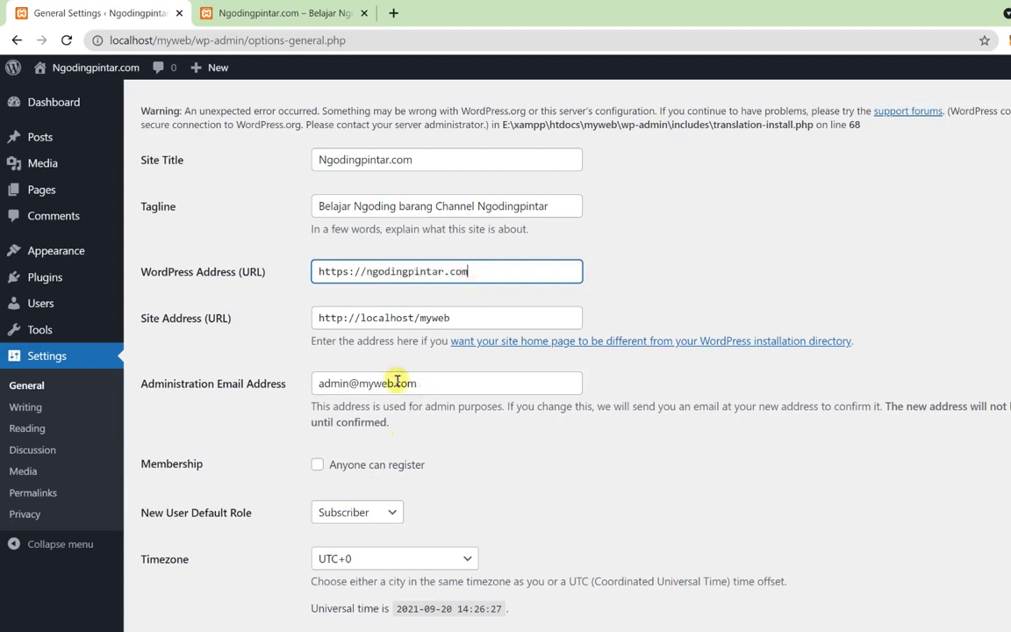
- Undo the edits to the WordPress Address (URL)
left_click_drag(478, 272, 255, 248)
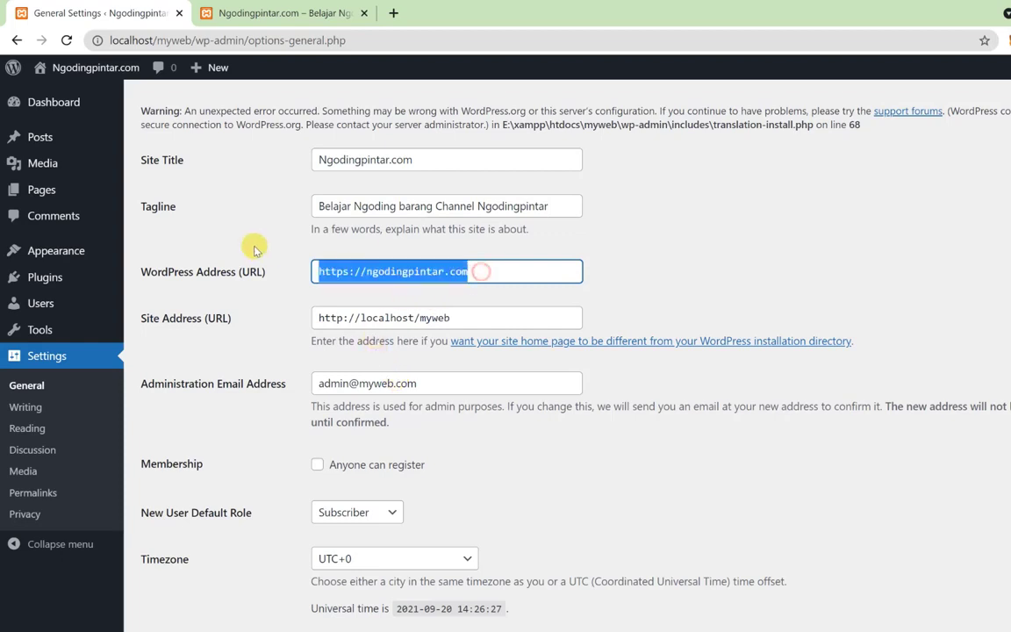
key("ctrl+z")
key("ctrl+z")
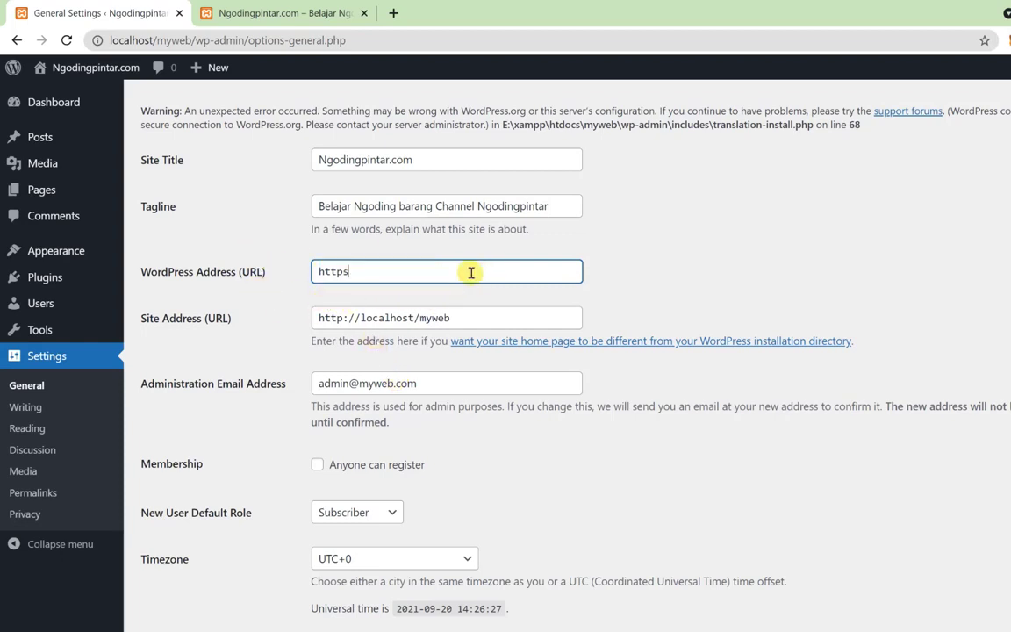
left_click(449, 273)
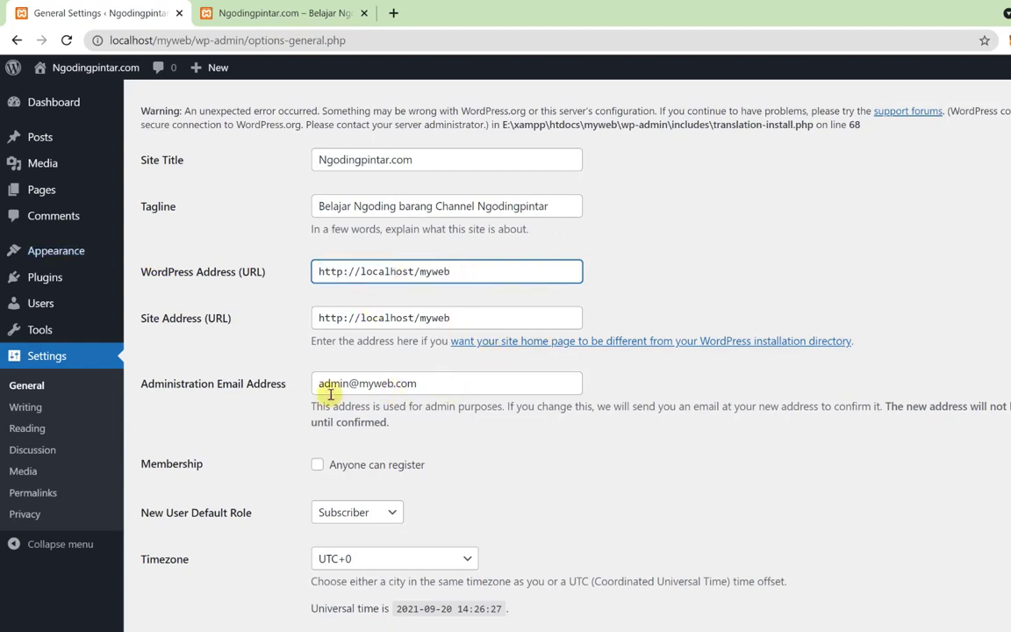
- Highlight the Administration Email Address value to examine that setting
scroll(299, 356, "down", 3)
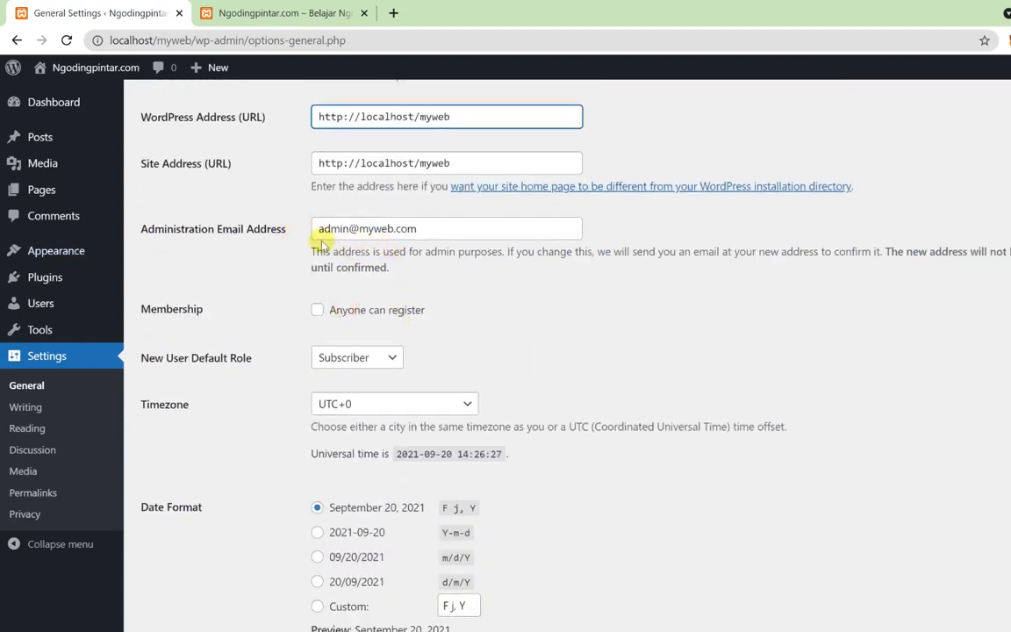
left_click(441, 222)
left_click_drag(440, 222, 318, 228)
scroll(463, 318, "up", 3)
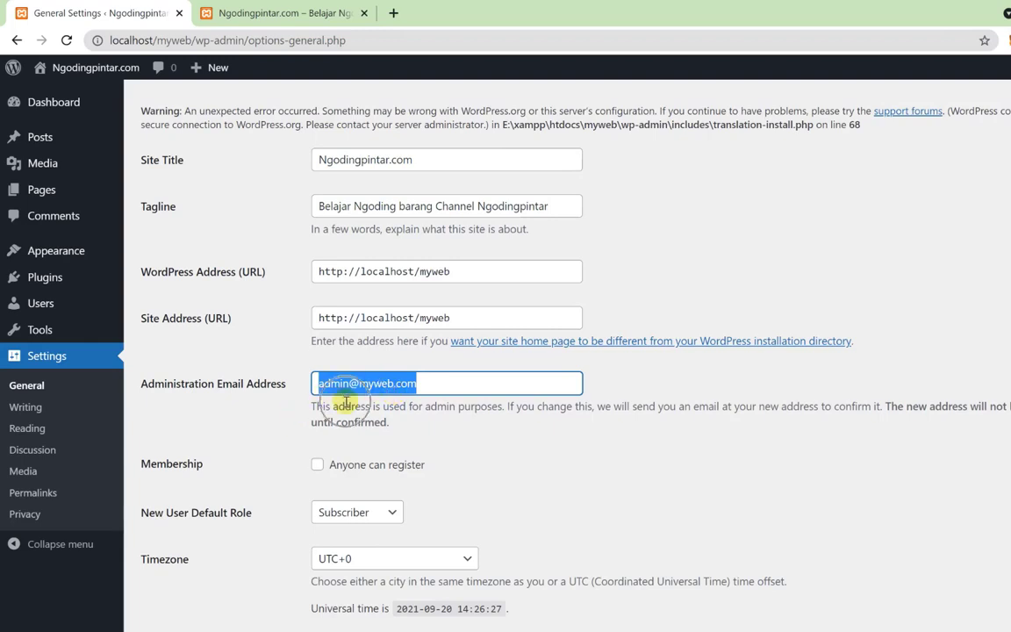
- Try enabling the "Anyone can register" membership option, and switch it off again
scroll(491, 418, "down", 1)
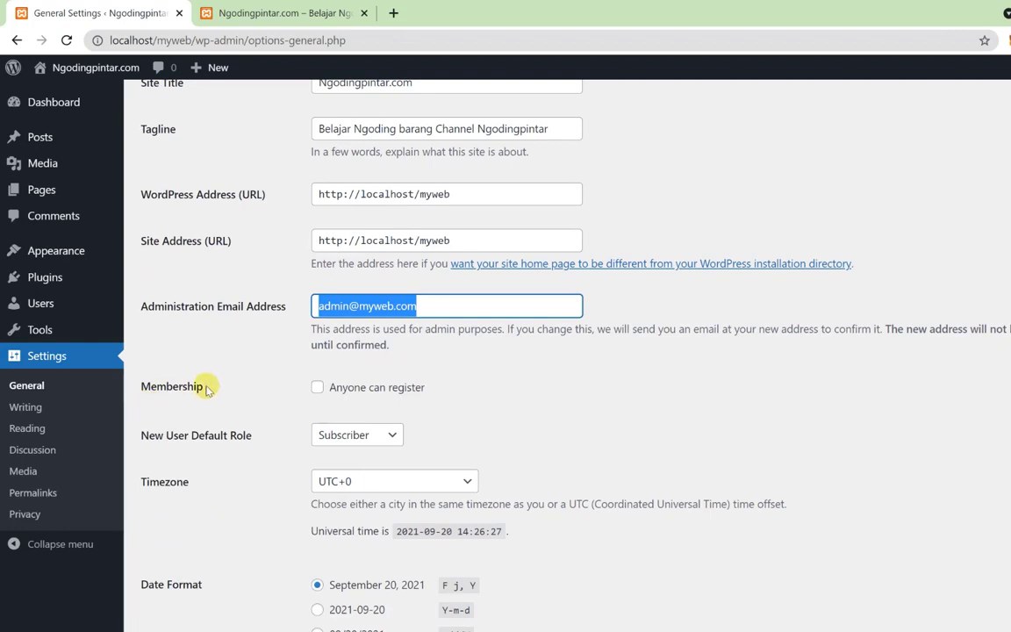
left_click(318, 390)
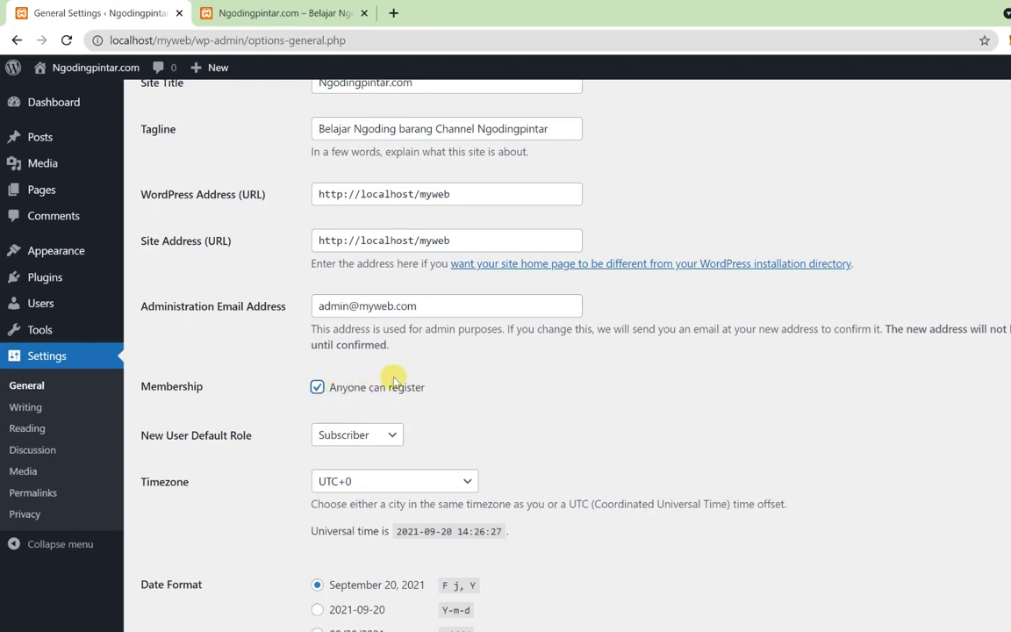
left_click(316, 388)
- Review the roles available for New User Default Role without changing the selection
scroll(290, 365, "down", 2)
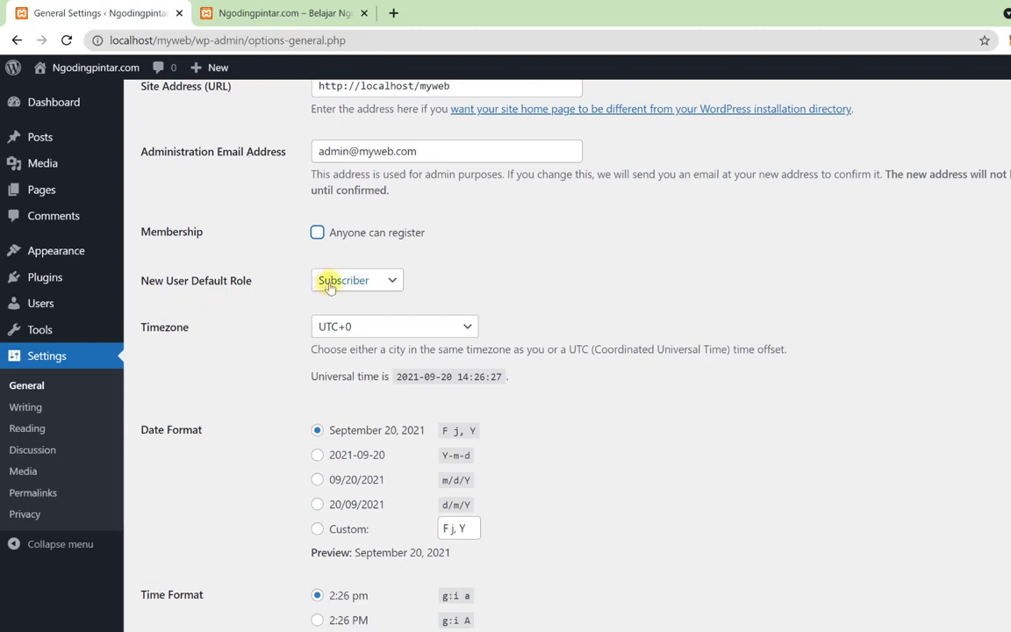
left_click(387, 281)
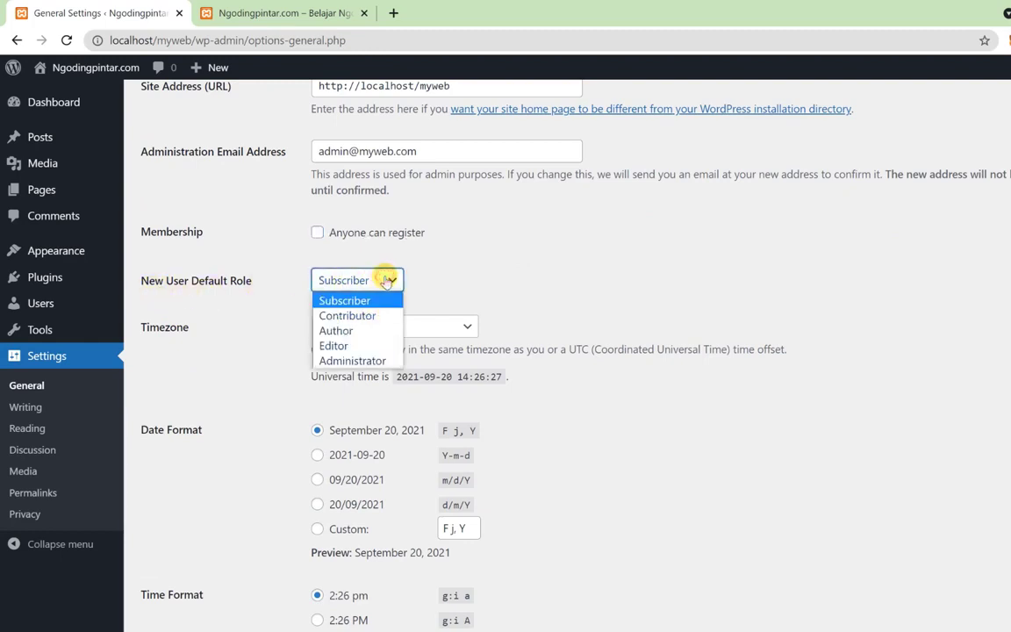
left_click(442, 263)
- Set the Date Format to the Y-m-d option
scroll(346, 310, "down", 1)
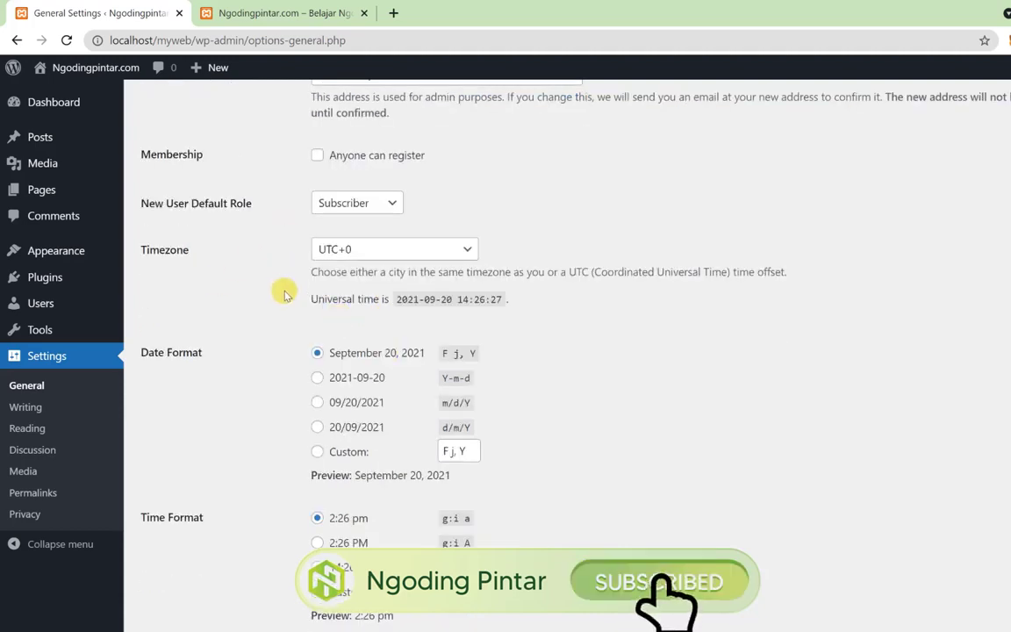
scroll(210, 333, "down", 2)
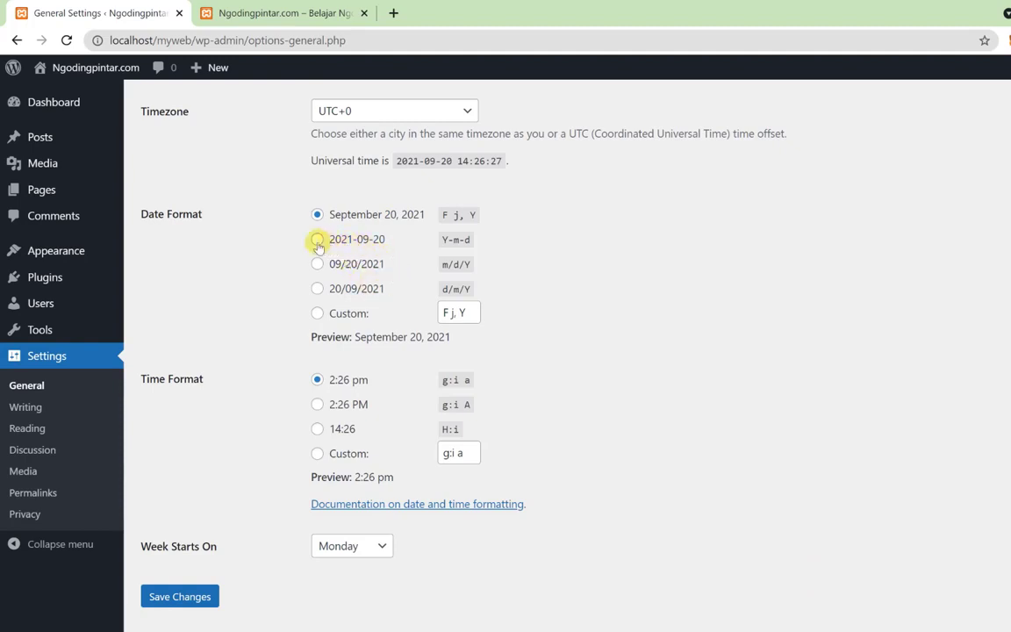
left_click(318, 241)
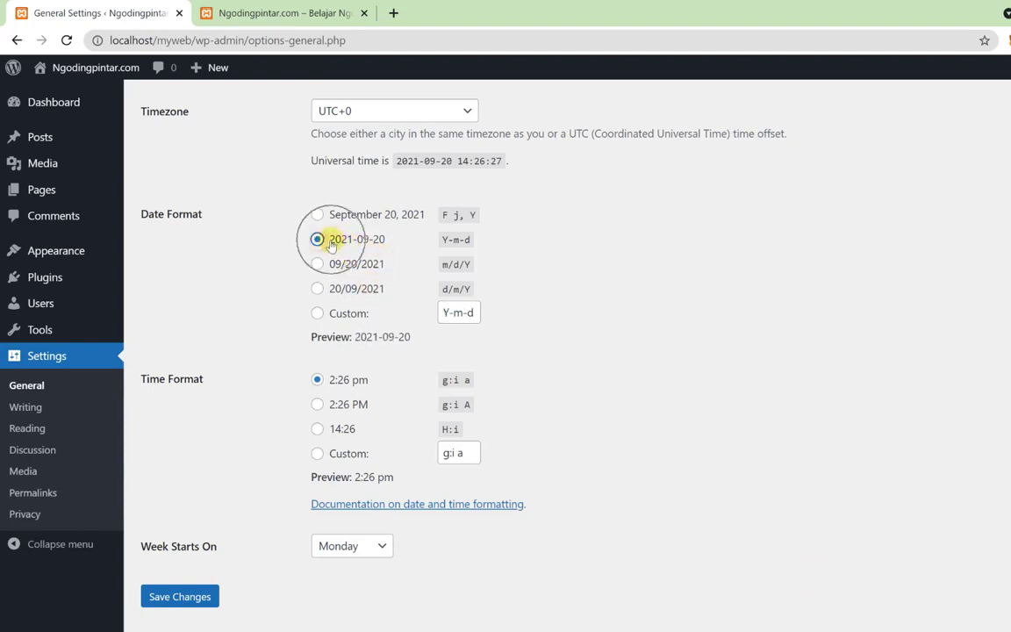
left_click(379, 241)
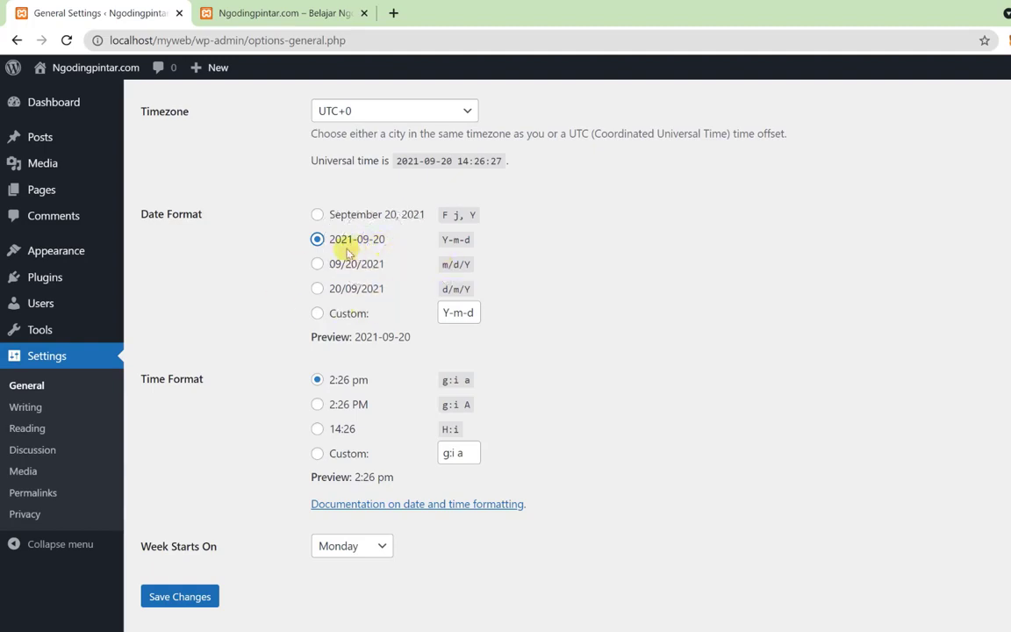
- Set the Time Format to g:i A, keep Monday for Week Starts On, and save the General Settings
left_click(354, 408)
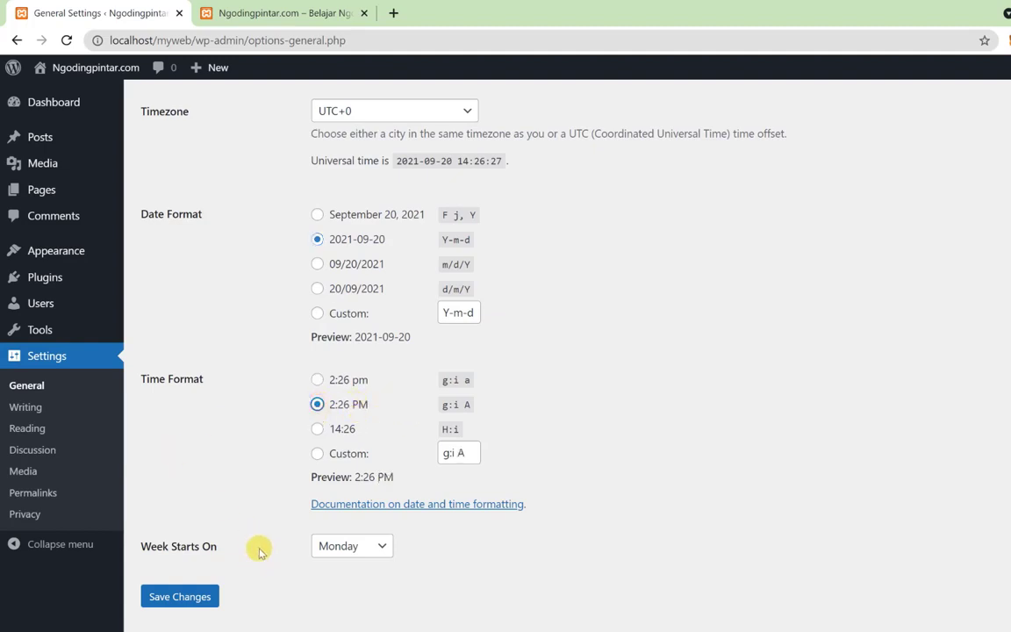
left_click(338, 546)
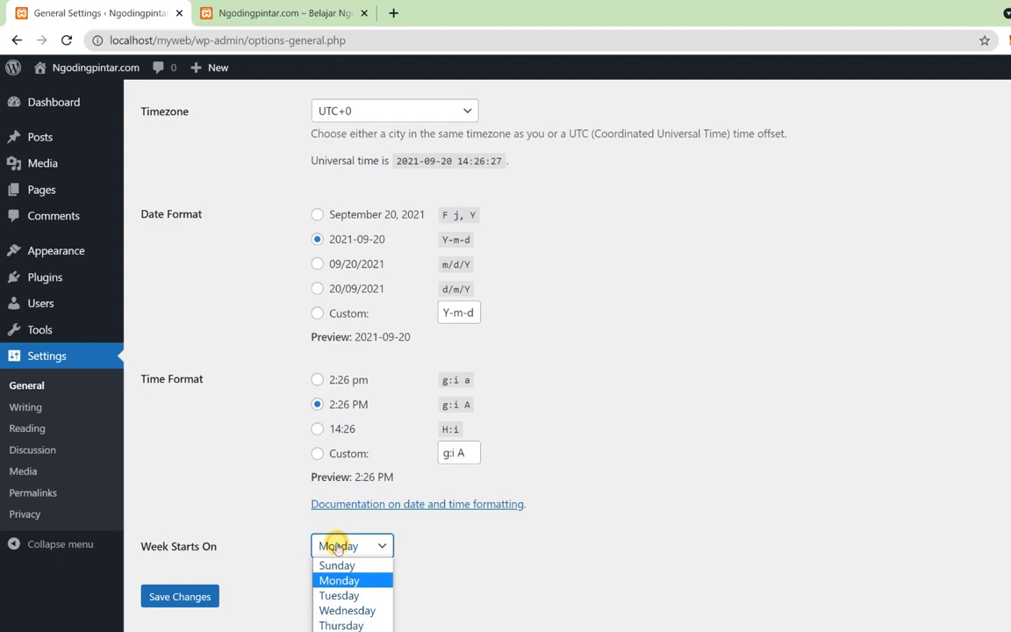
left_click(386, 580)
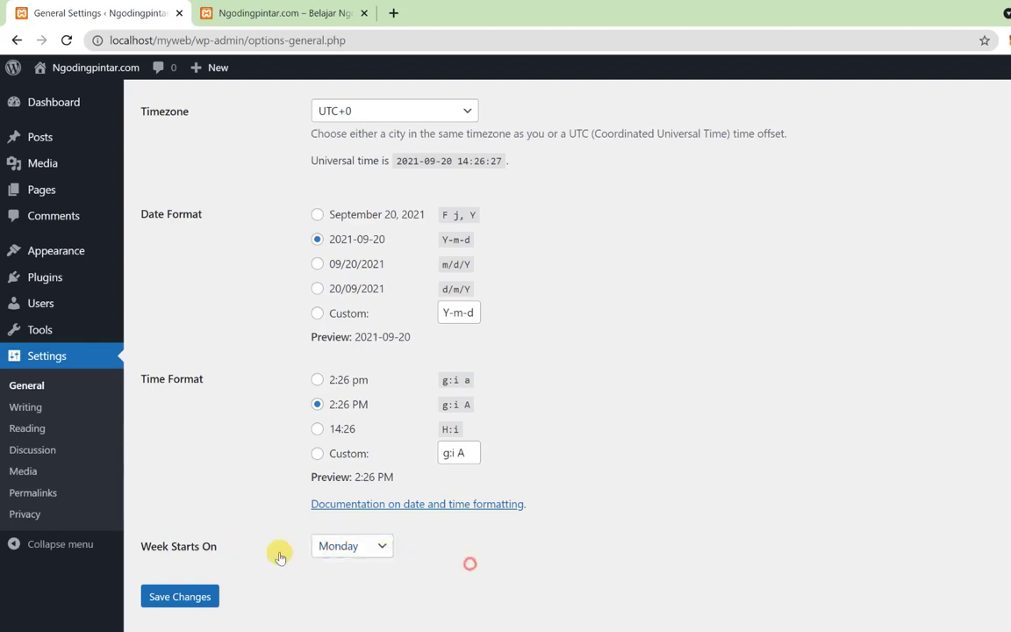
left_click(180, 600)
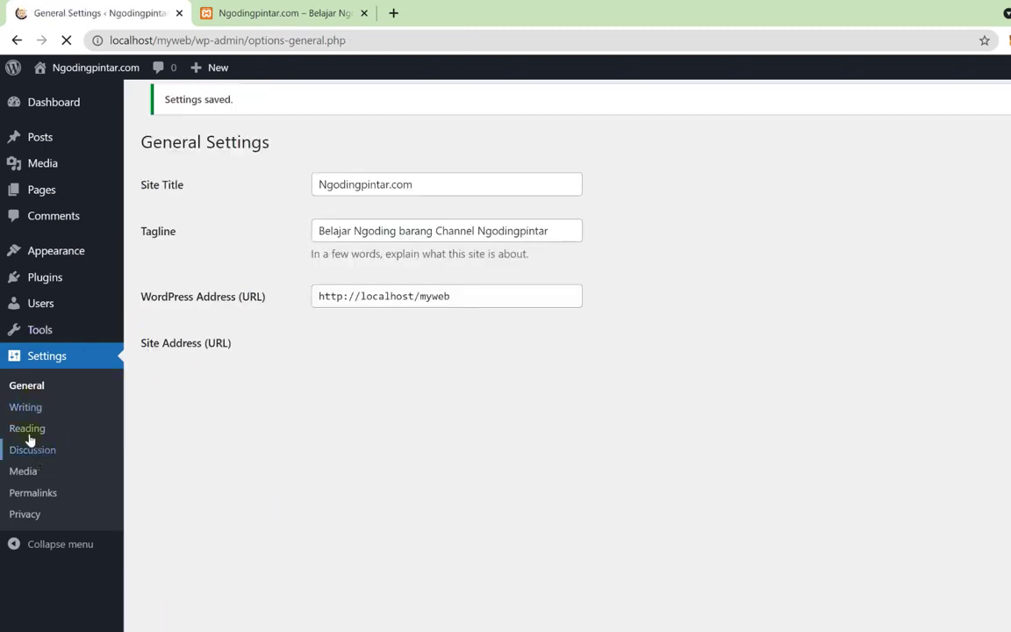
- Open the Writing Settings and review the choices for Default Post Category without changing the selection
left_click(41, 409)
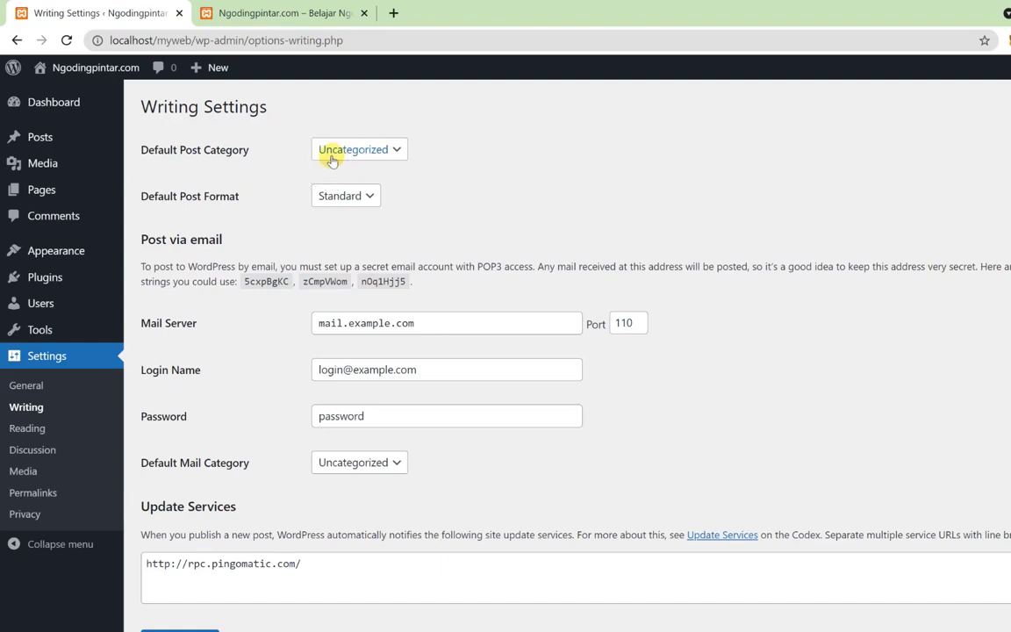
left_click(369, 154)
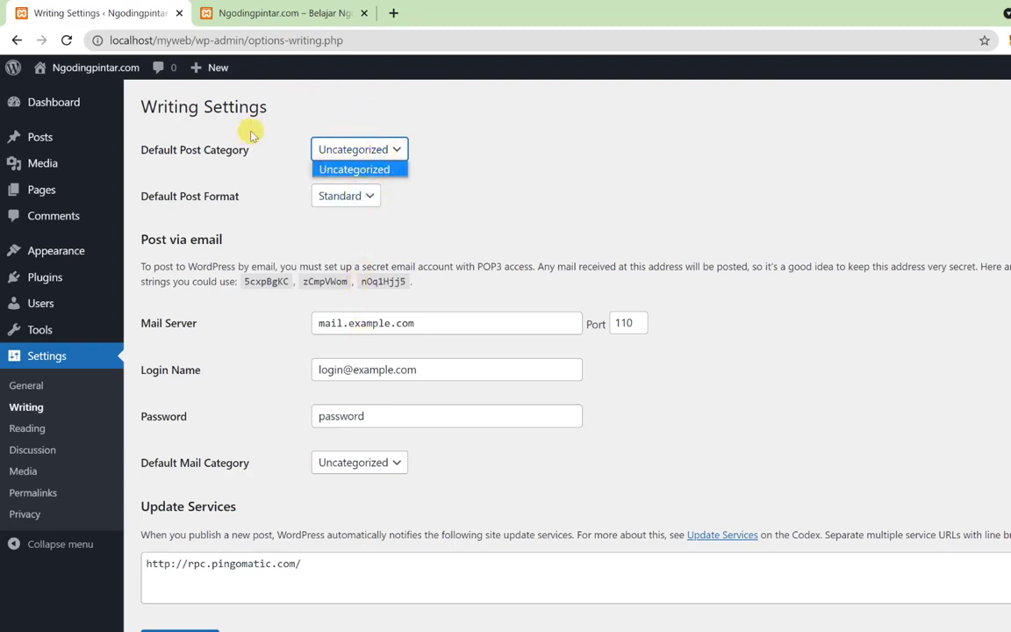
left_click(340, 149)
left_click(399, 150)
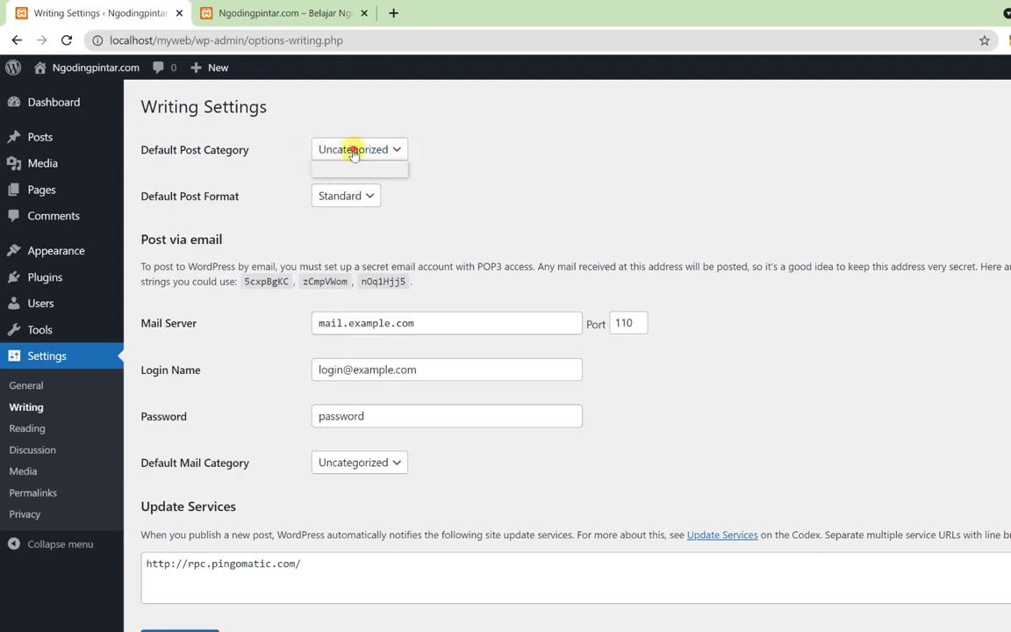
left_click(475, 154)
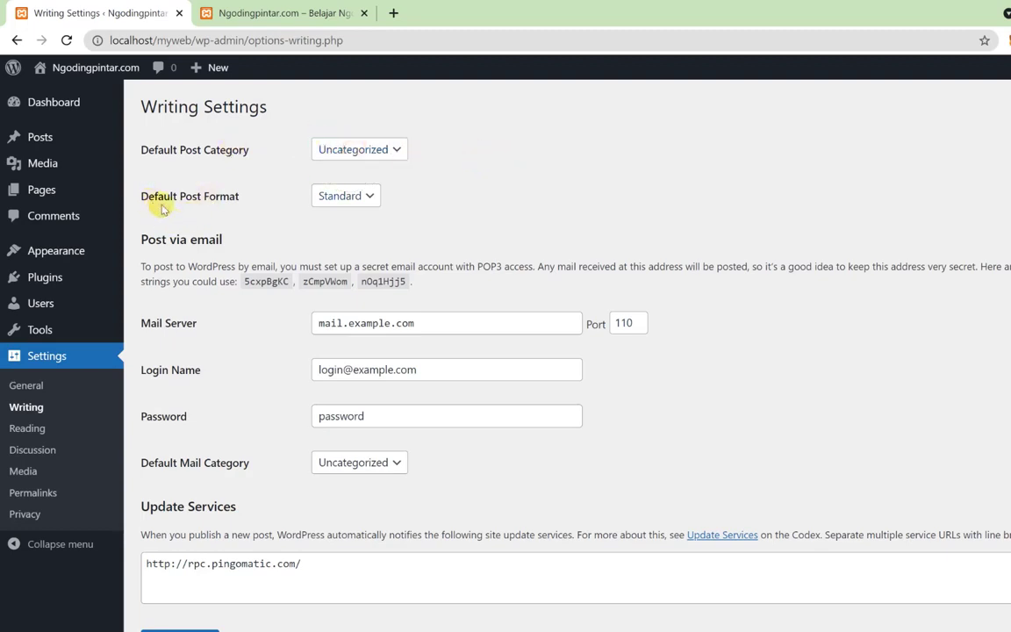
- Review the formats available for Default Post Format, leaving Standard selected
left_click(347, 199)
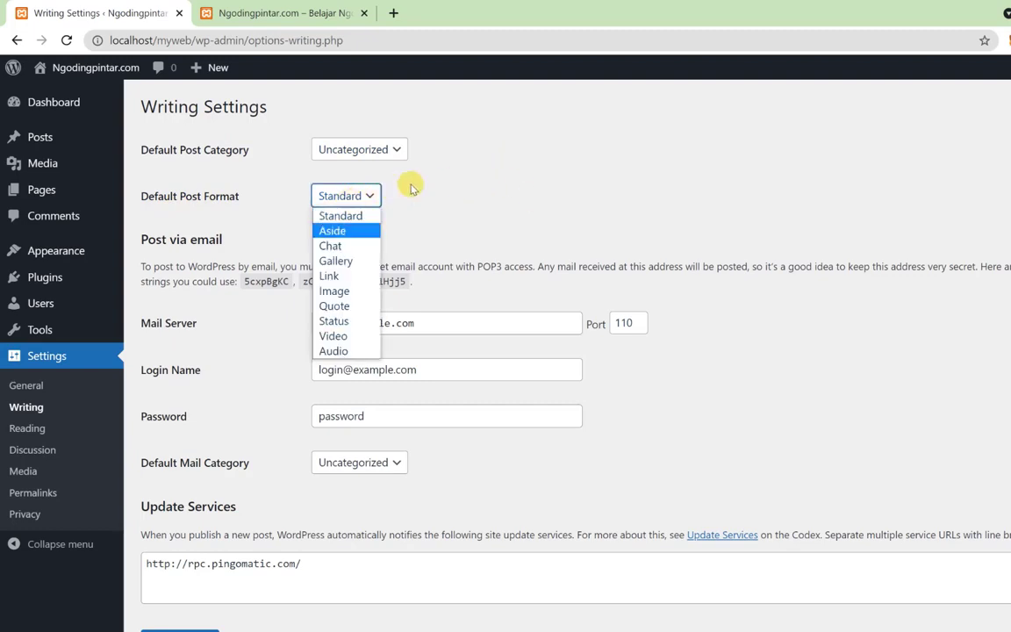
left_click(461, 186)
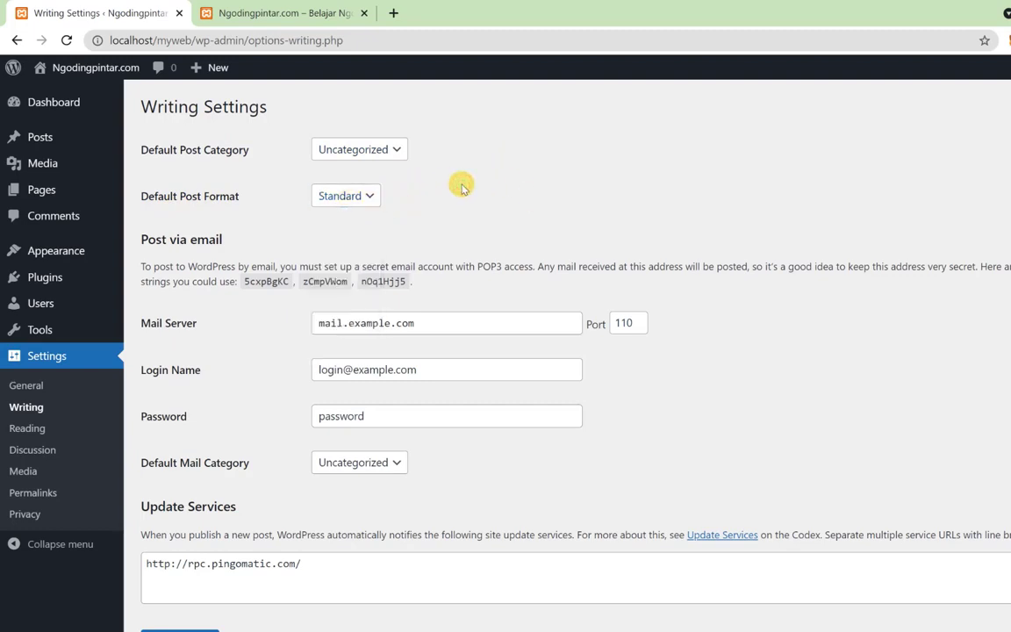
left_click(348, 197)
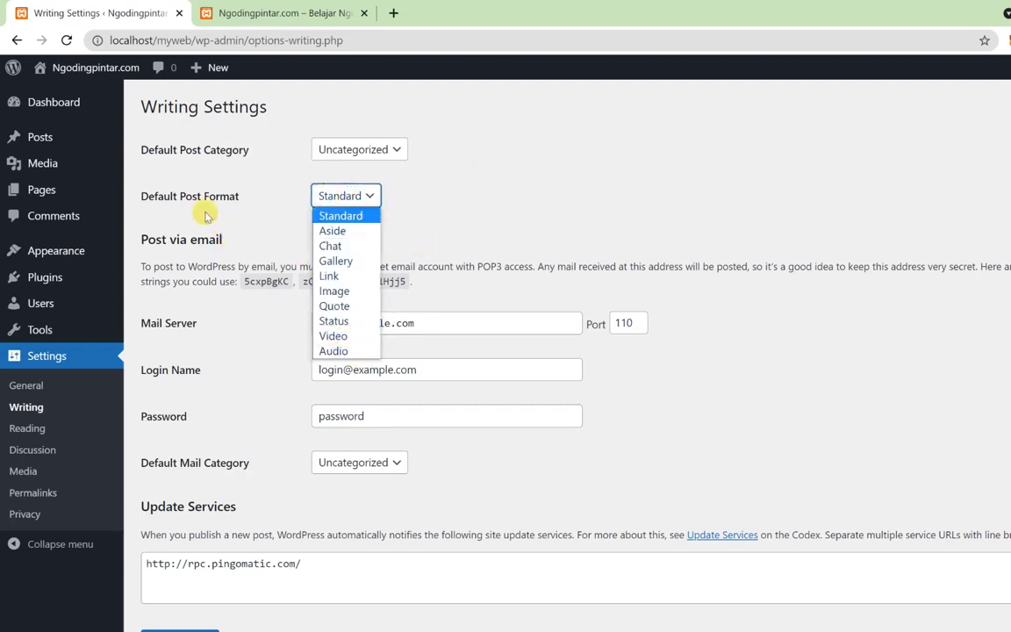
left_click(485, 187)
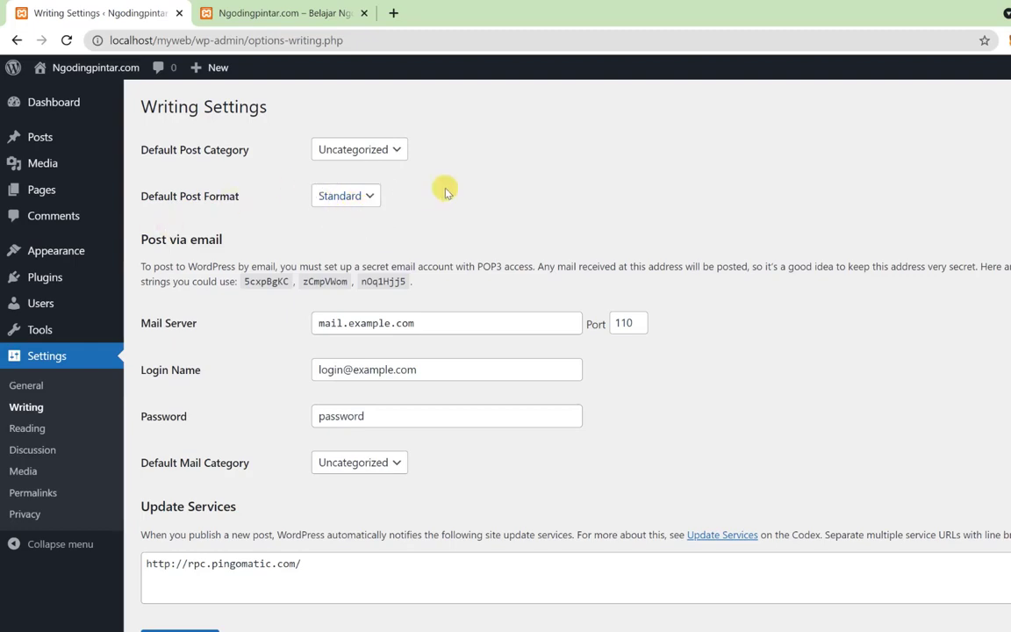
- Review the Post via email and Update Services sections, and open the Reading Settings
scroll(248, 250, "down", 1)
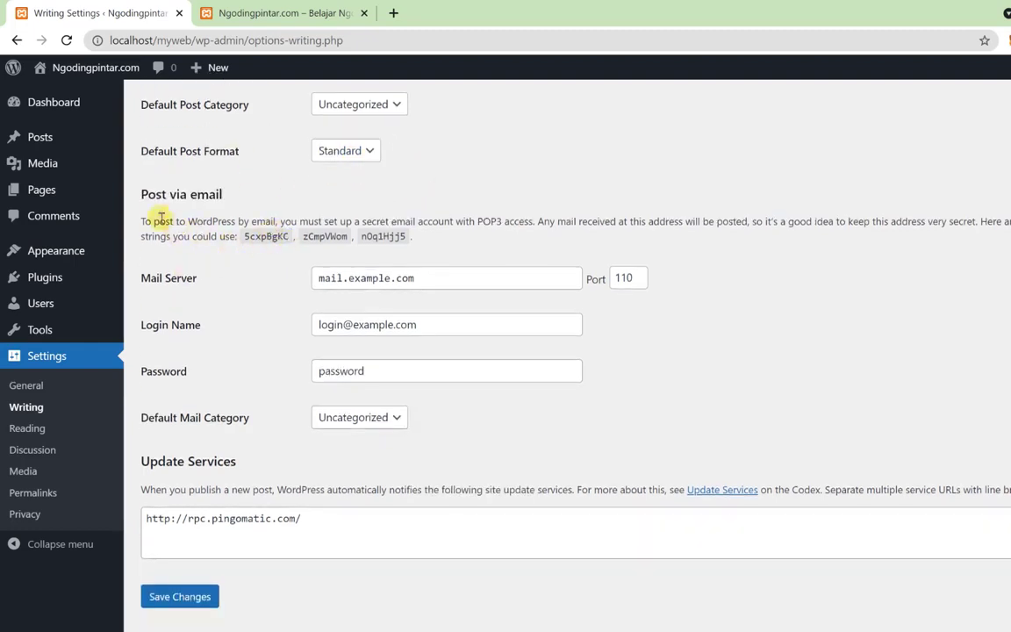
left_click(444, 276)
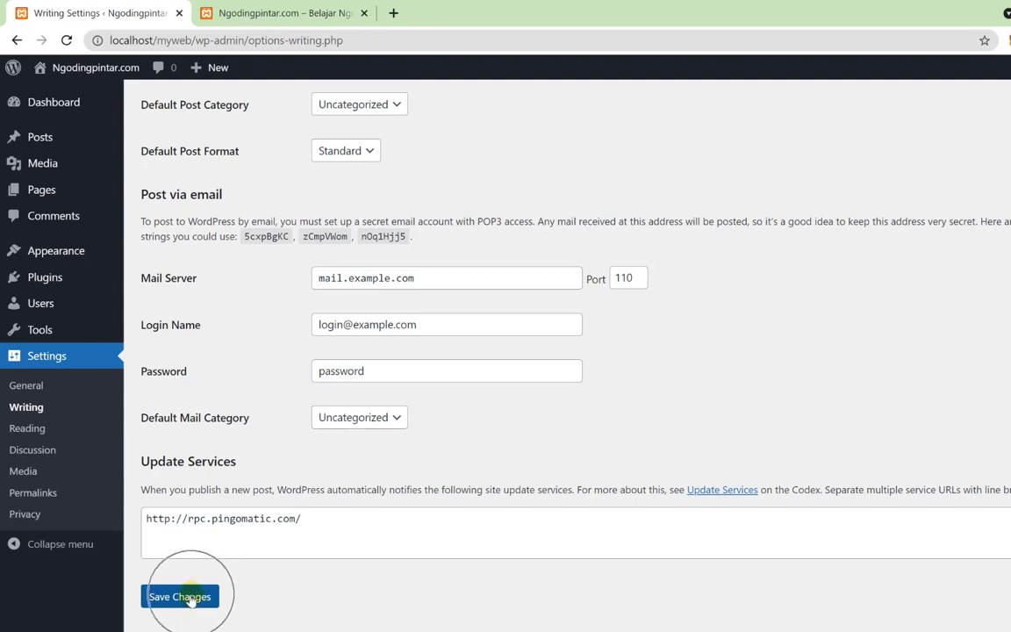
scroll(260, 479, "up", 1)
scroll(251, 491, "down", 1)
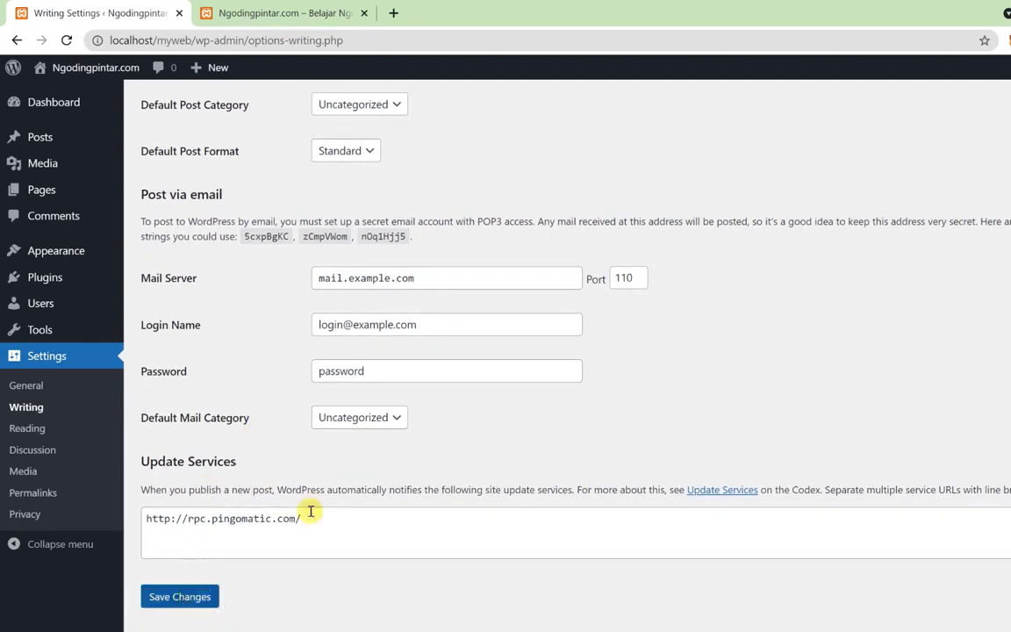
scroll(291, 523, "up", 1)
scroll(291, 523, "down", 1)
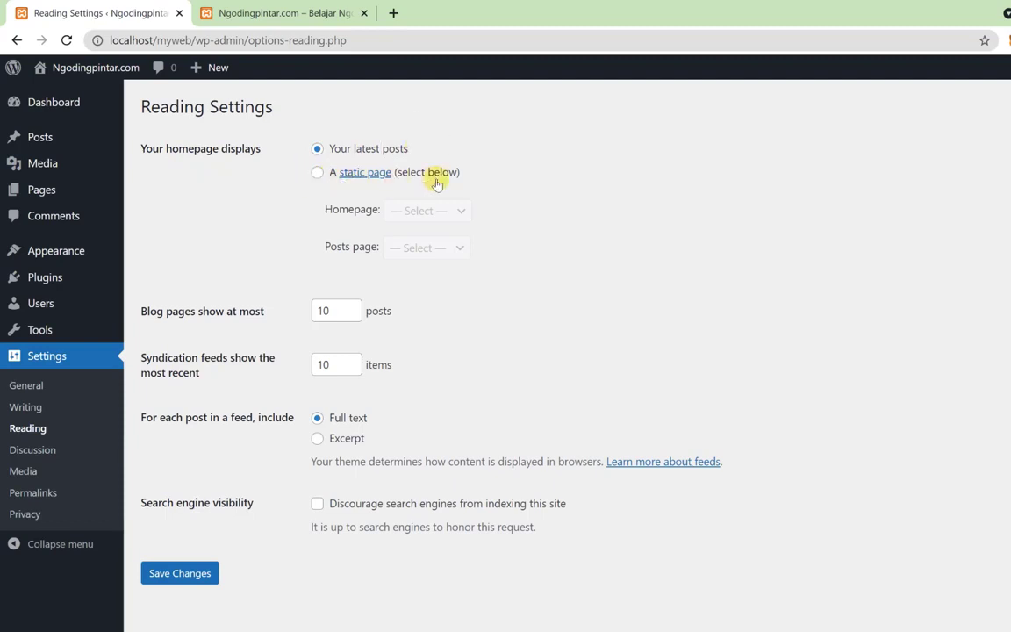
- Switch the homepage display to a static page and review the pages offered for Homepage and Posts page
left_click(318, 176)
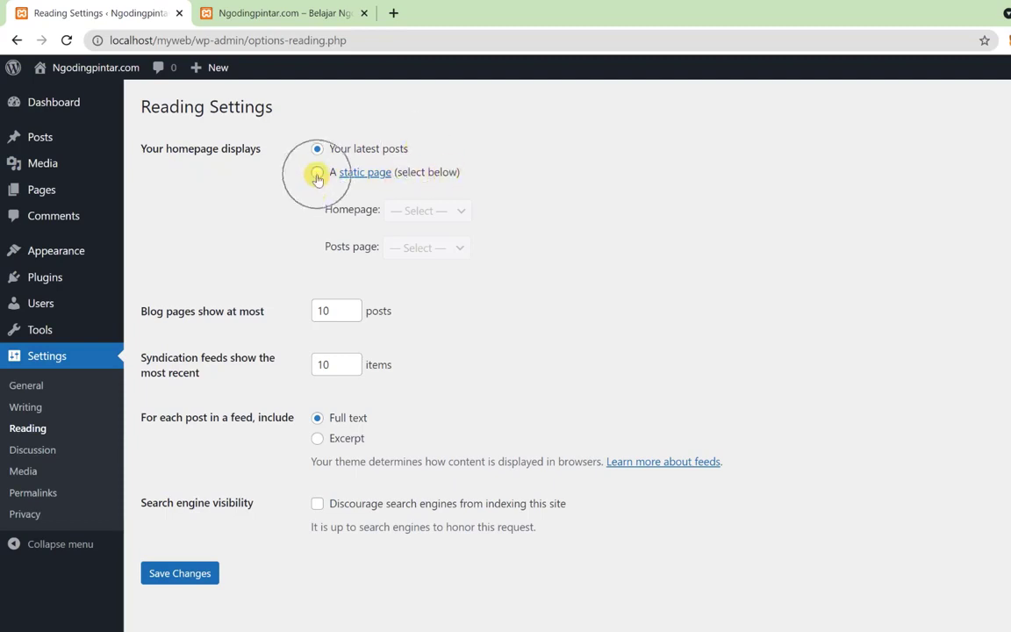
left_click(421, 210)
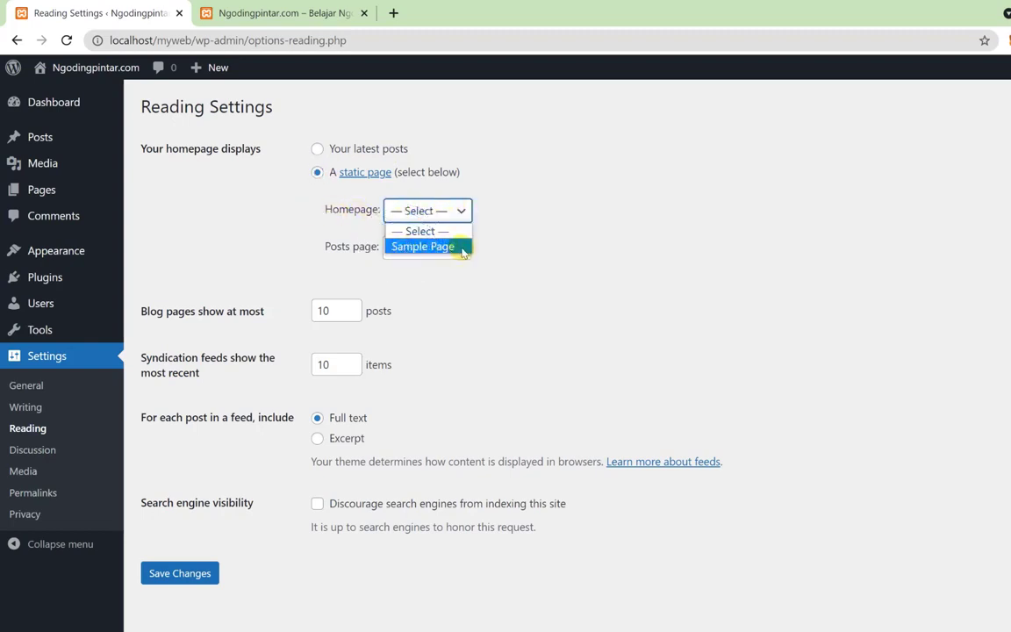
left_click(526, 192)
left_click(441, 248)
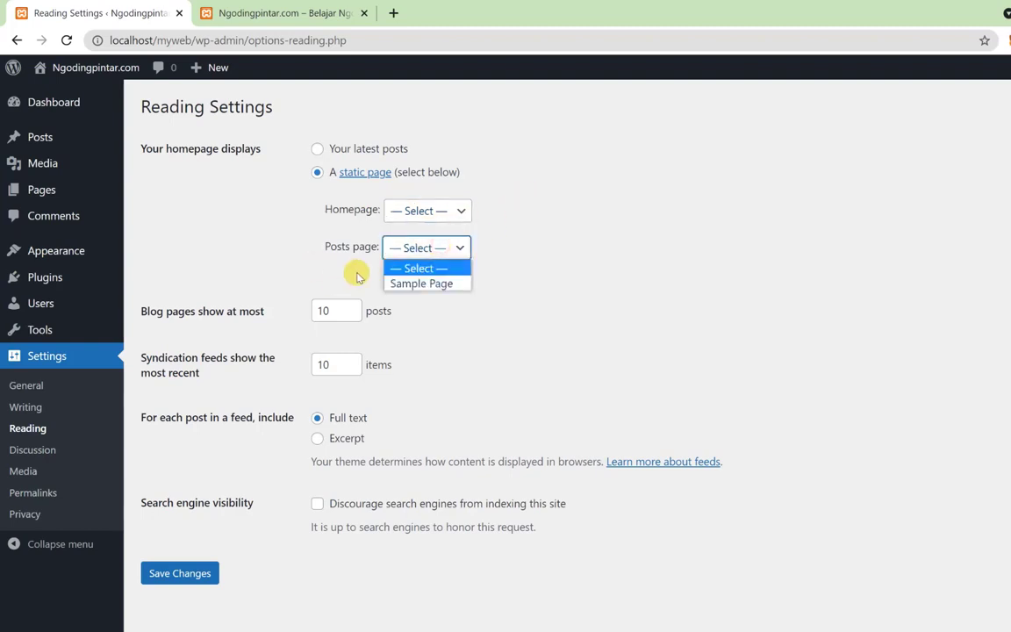
left_click(590, 239)
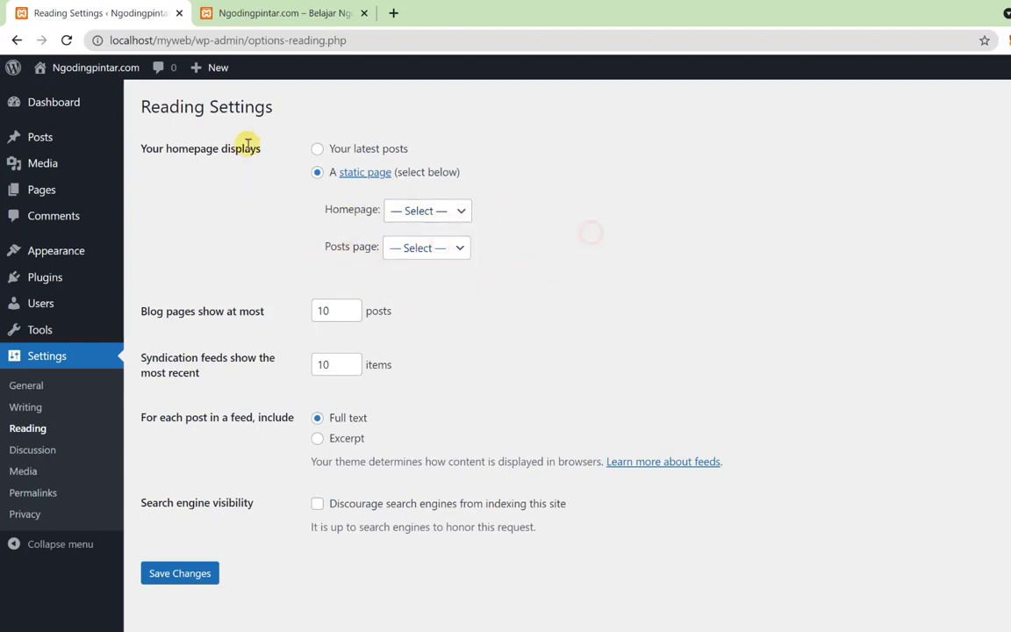
left_click_drag(141, 148, 273, 157)
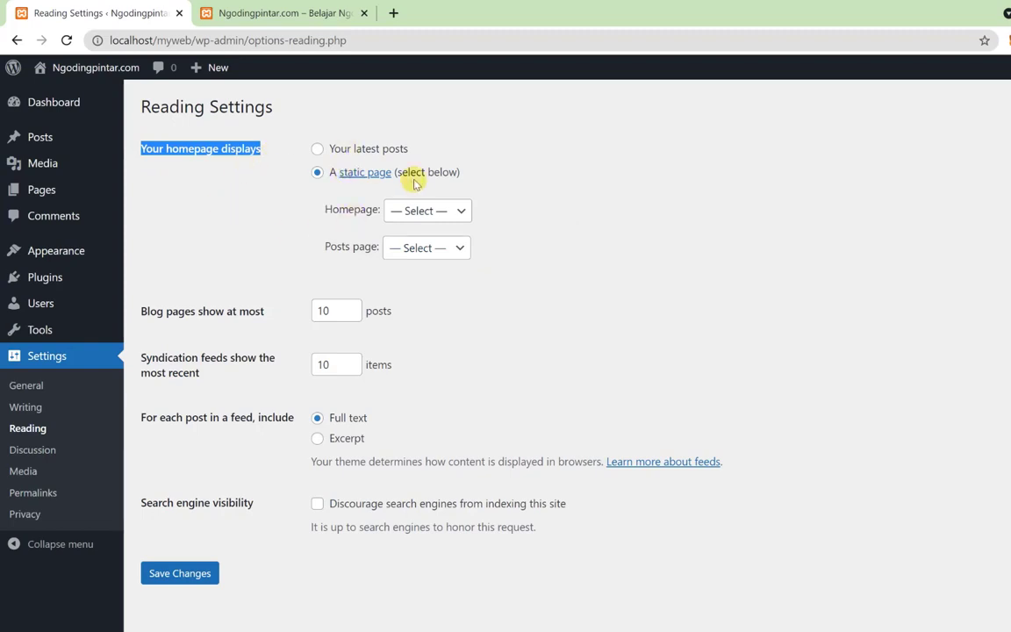
left_click(334, 177)
left_click(218, 175)
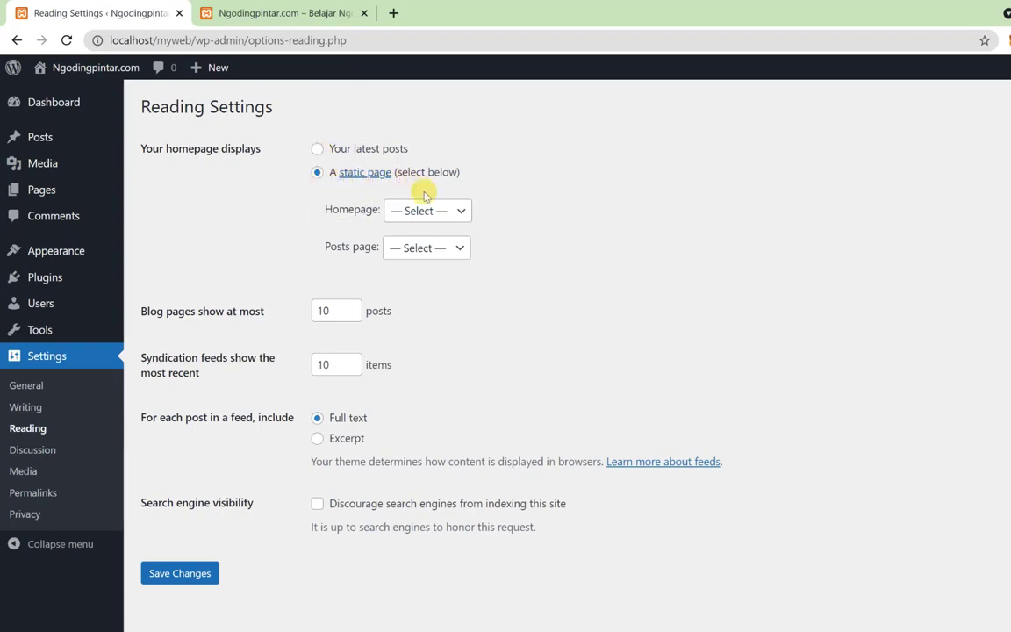
- Choose Sample Page as the static Homepage and save the Reading Settings
left_click(437, 213)
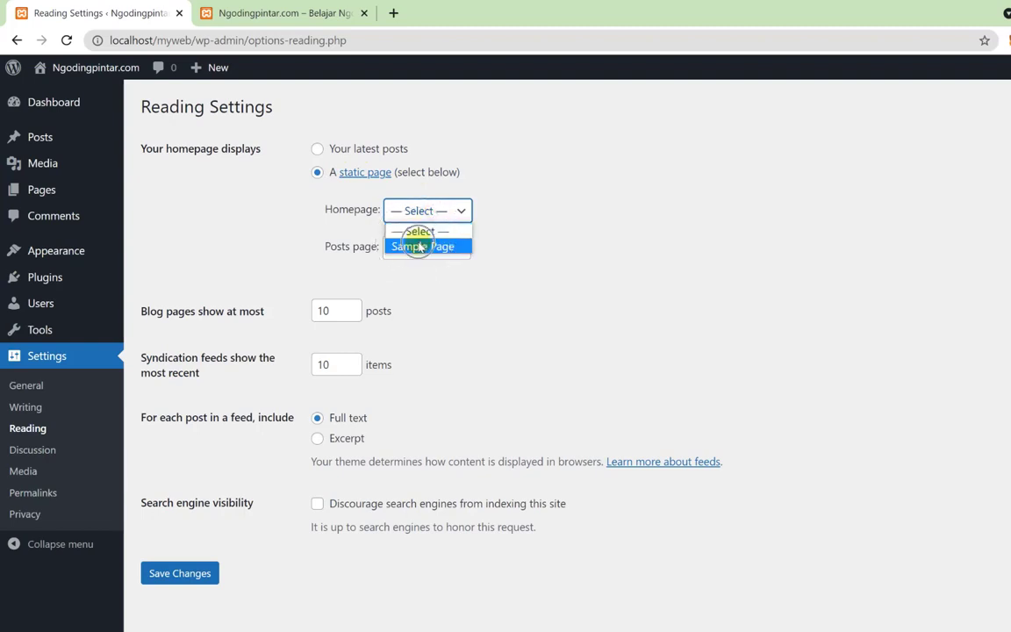
left_click(420, 246)
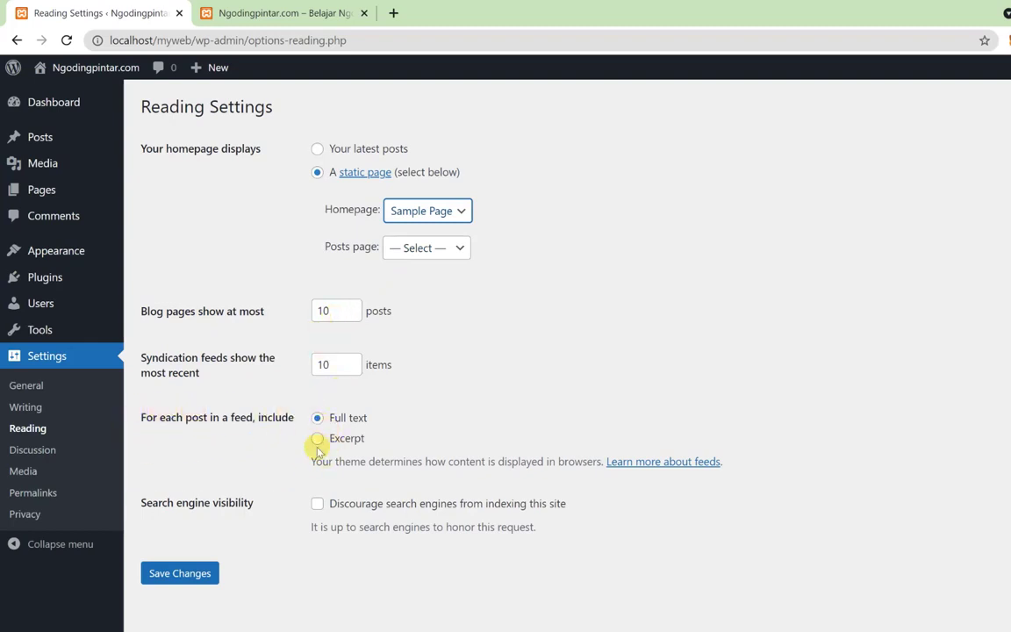
left_click(180, 576)
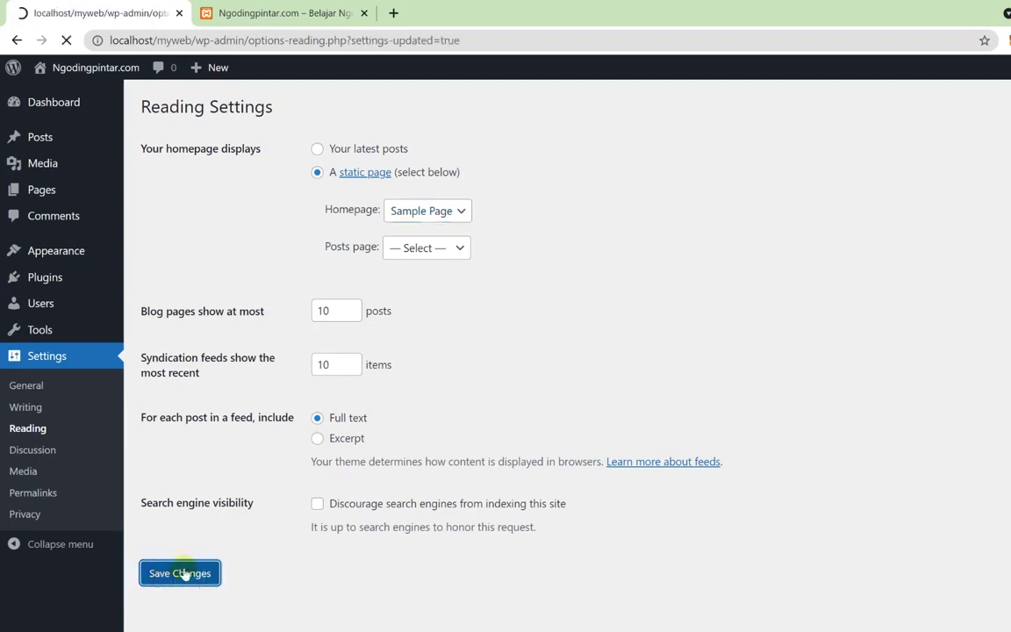
- Reload the site's front page and examine the content of the static homepage from beginning to end
left_click(274, 7)
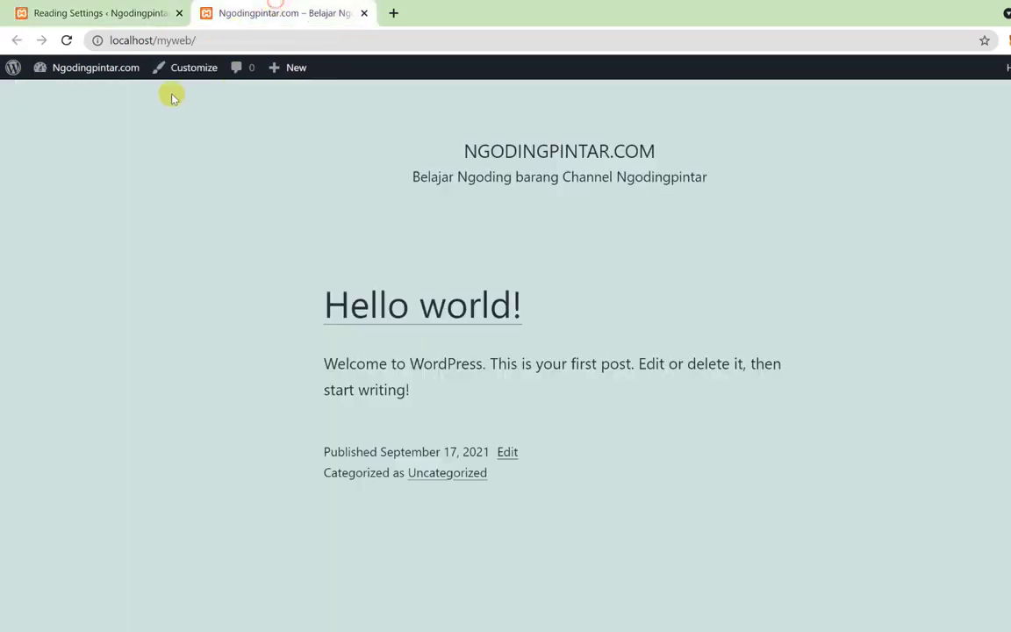
left_click(66, 41)
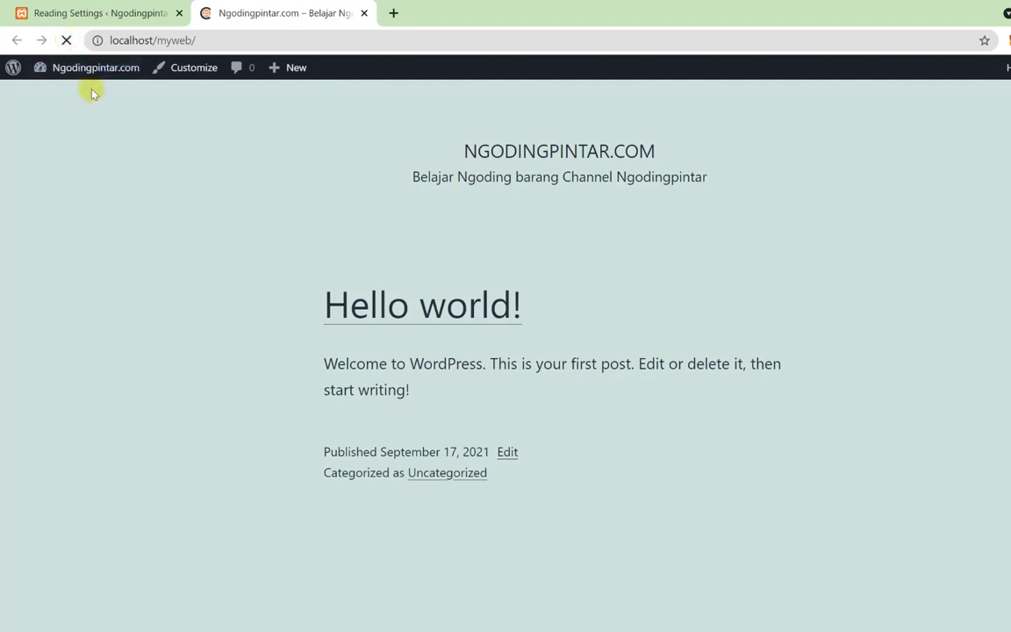
scroll(652, 233, "down", 8)
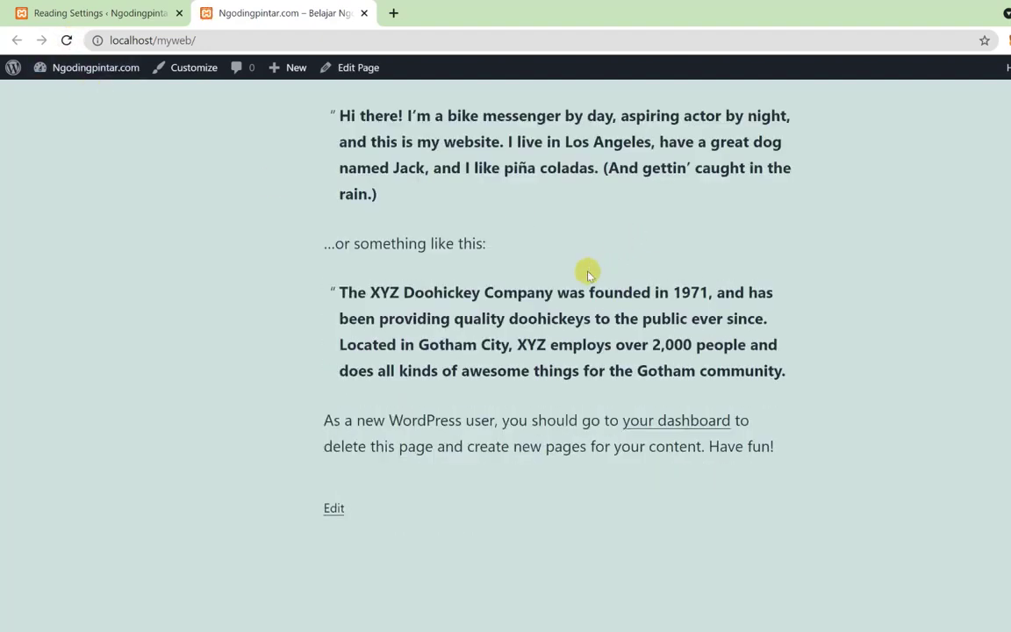
scroll(540, 293, "up", 4)
scroll(500, 293, "up", 4)
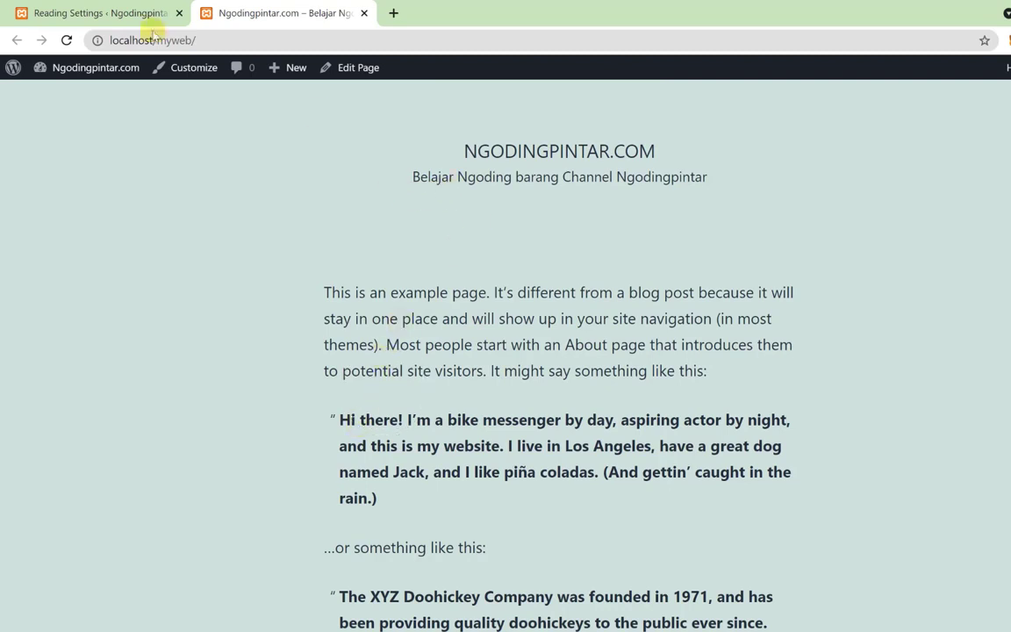
- Clear the static Homepage choice, save the homepage display as "Your latest posts", and check the reloaded front page
left_click(114, 11)
left_click(427, 252)
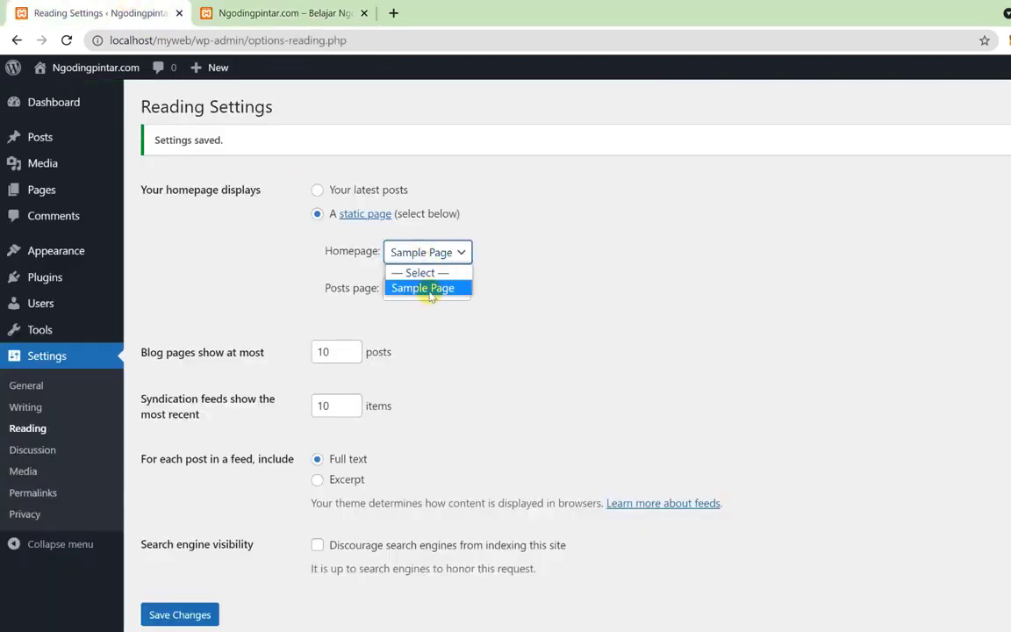
left_click(422, 272)
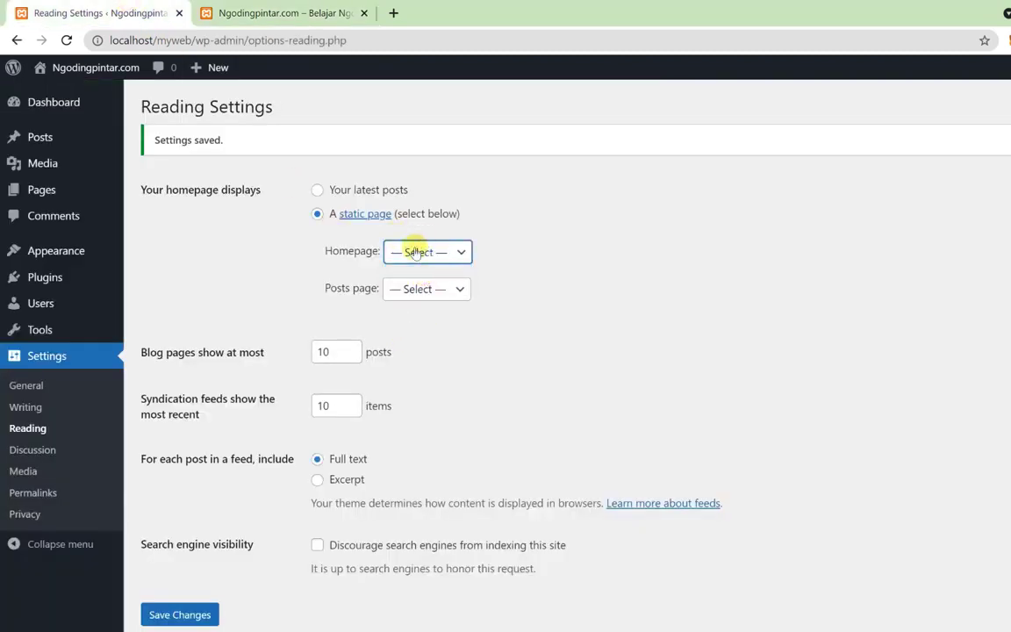
left_click(348, 191)
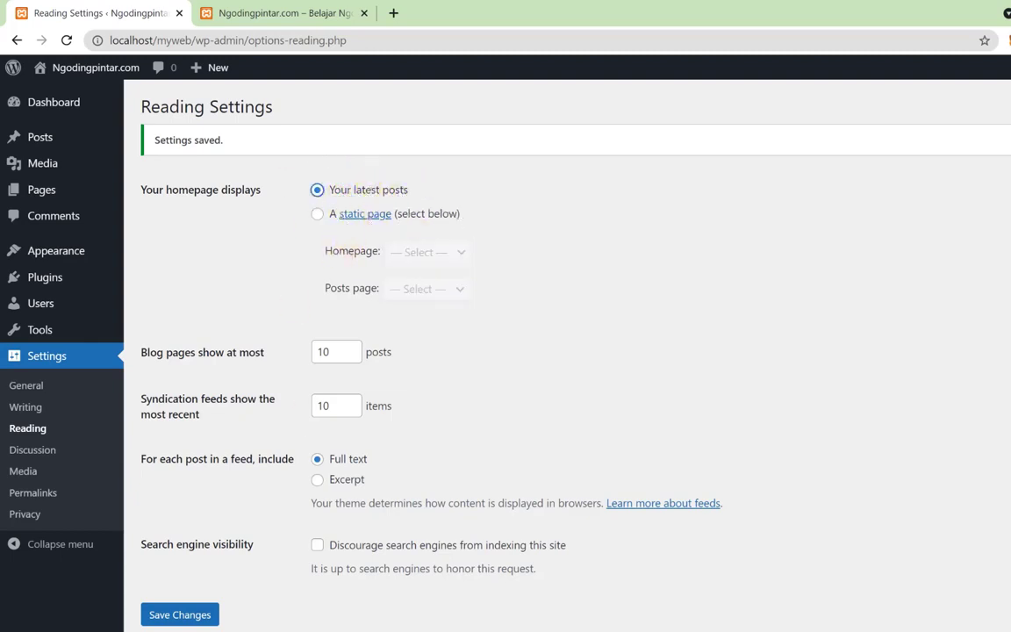
left_click(189, 612)
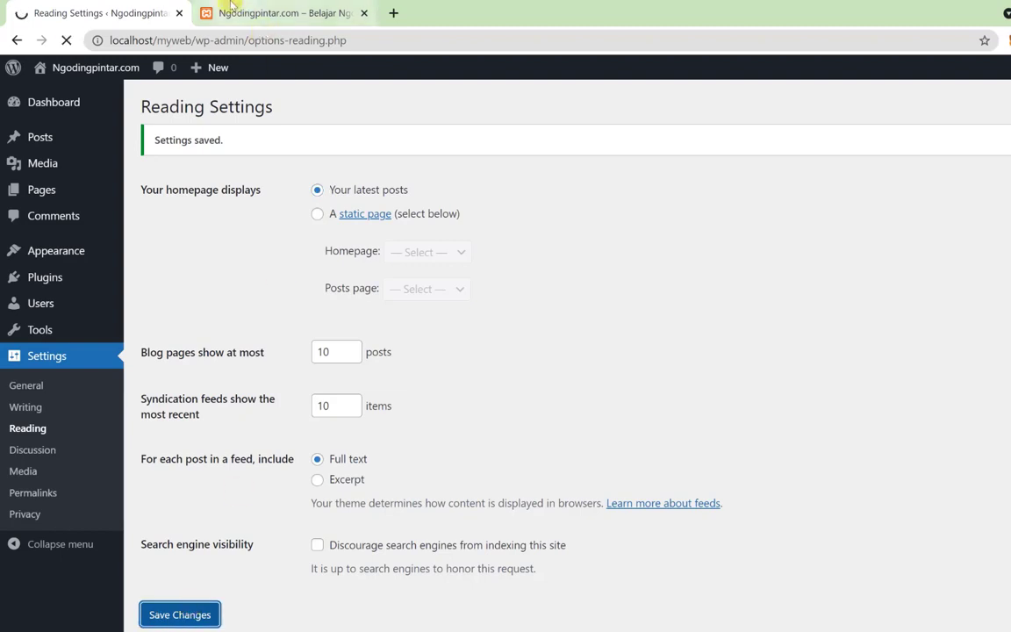
left_click(263, 12)
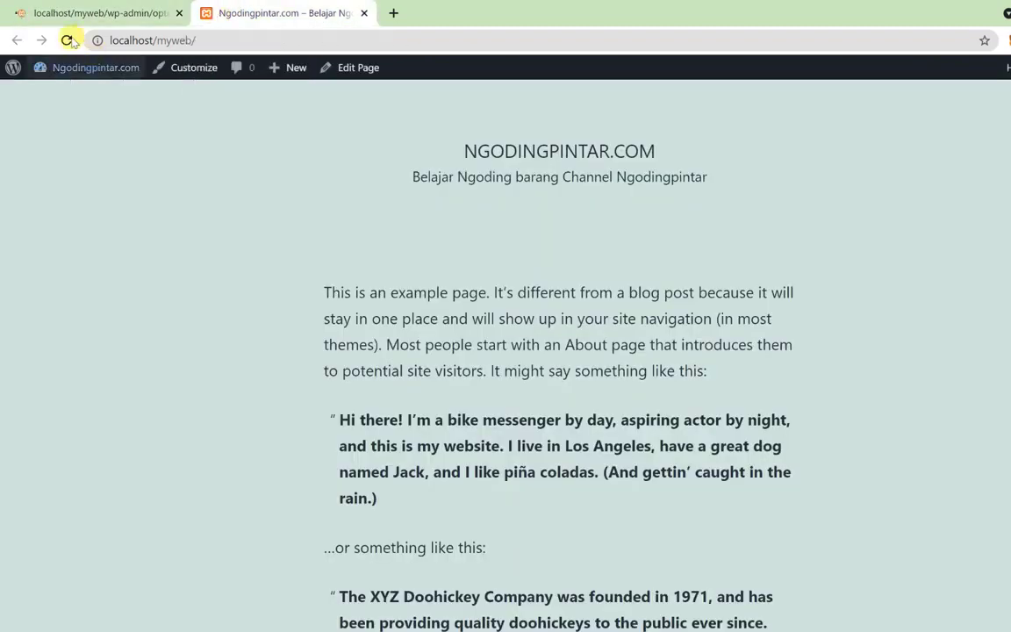
left_click(66, 40)
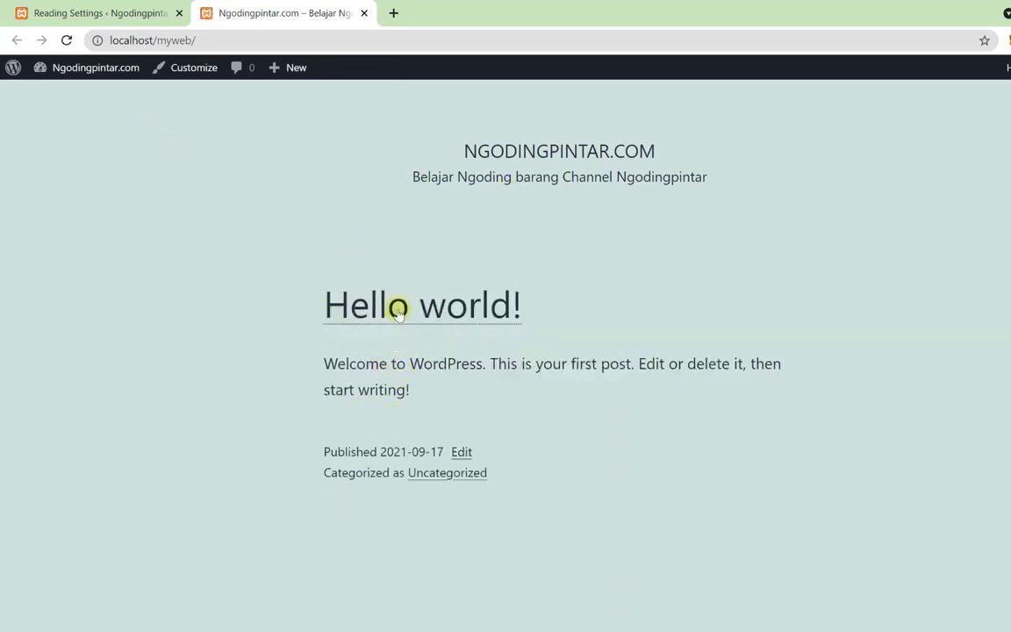
- Return to the Reading Settings and review the options below the homepage display
left_click(81, 12)
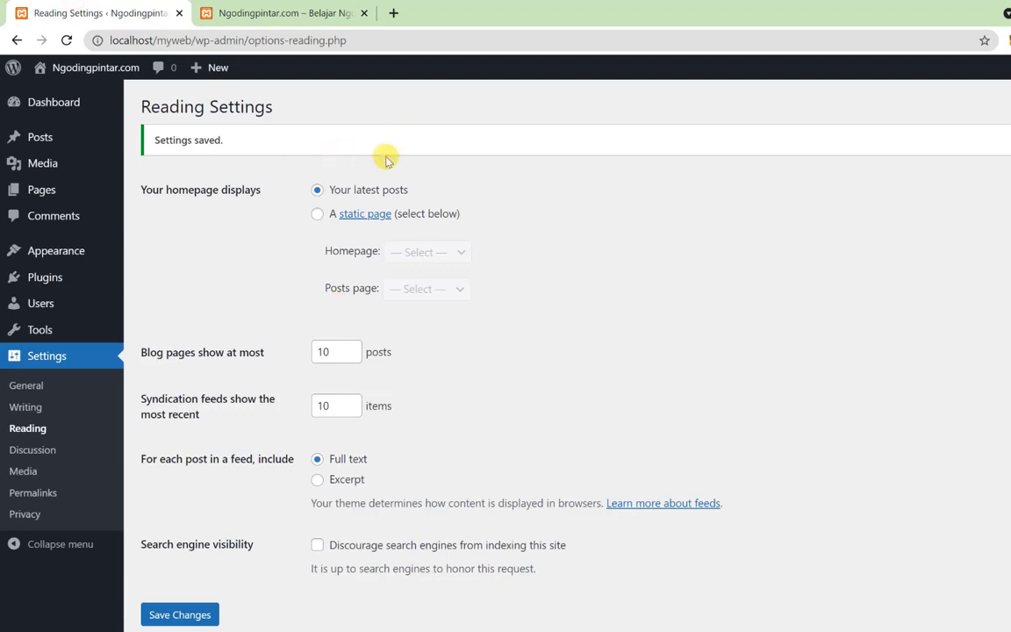
left_click(333, 230)
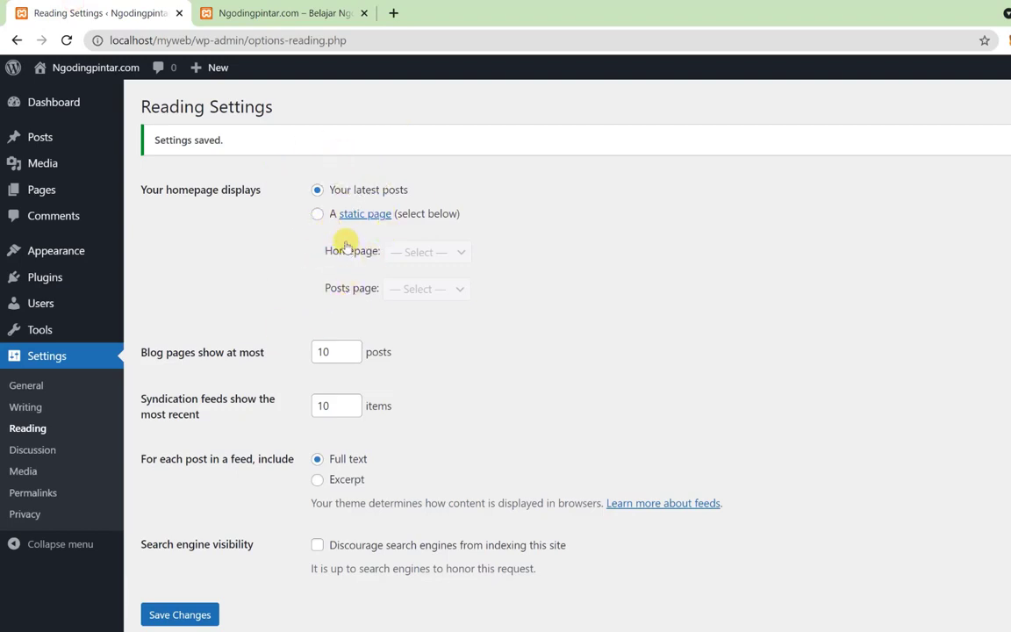
scroll(263, 474, "down", 1)
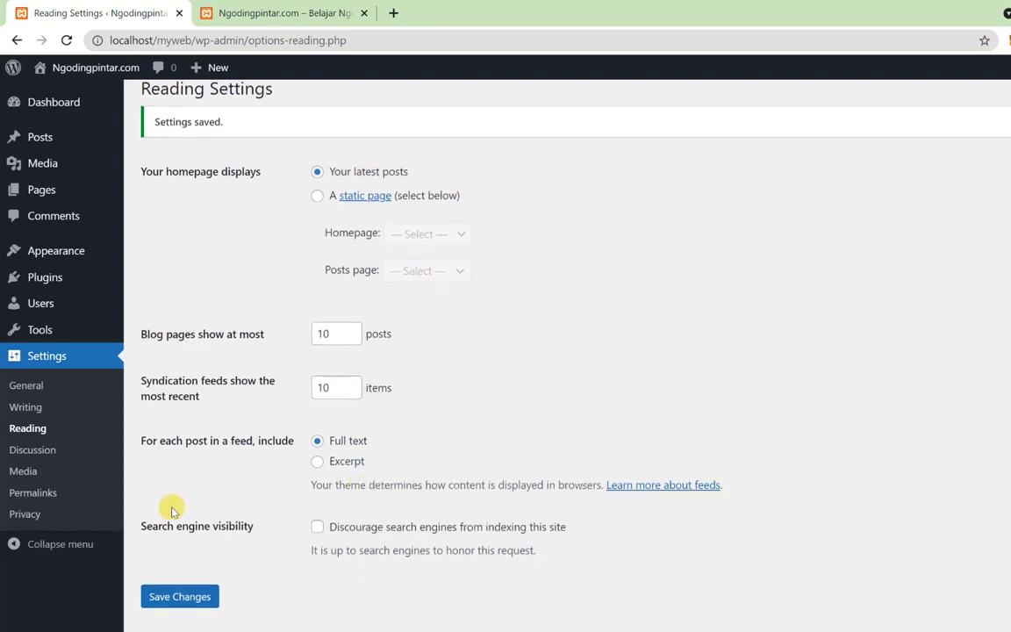
- Open the Discussion Settings and review the default post, comment and moderation options
left_click(57, 458)
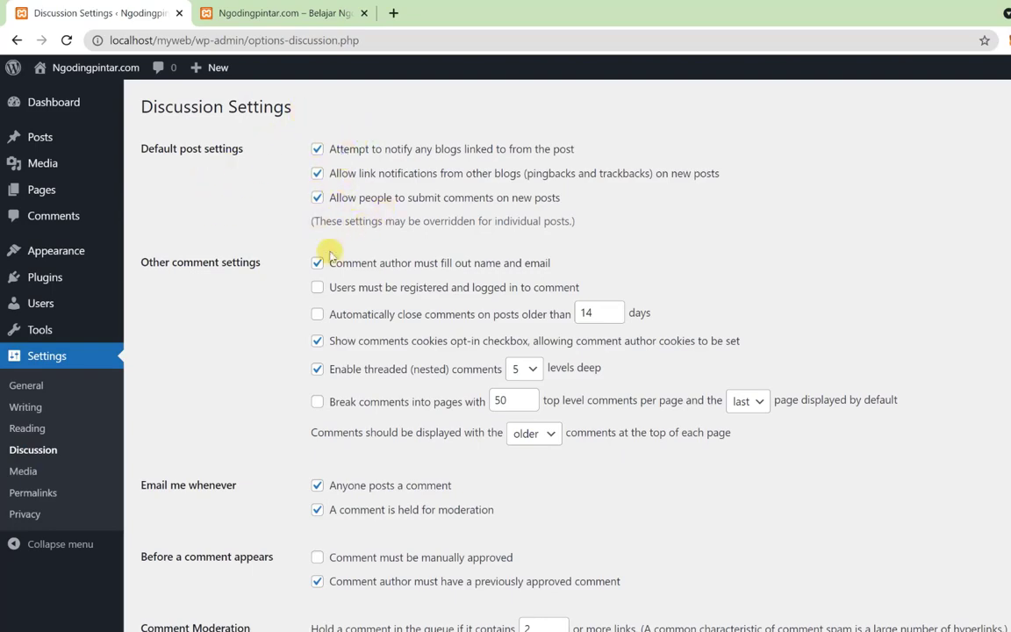
scroll(329, 264, "down", 4)
scroll(339, 349, "up", 2)
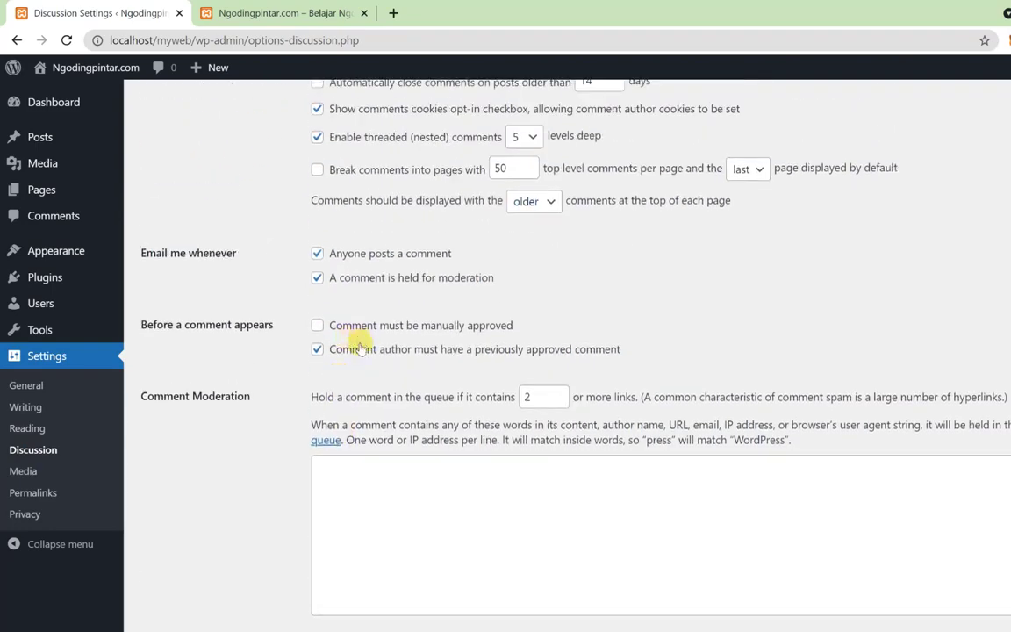
scroll(360, 347, "up", 2)
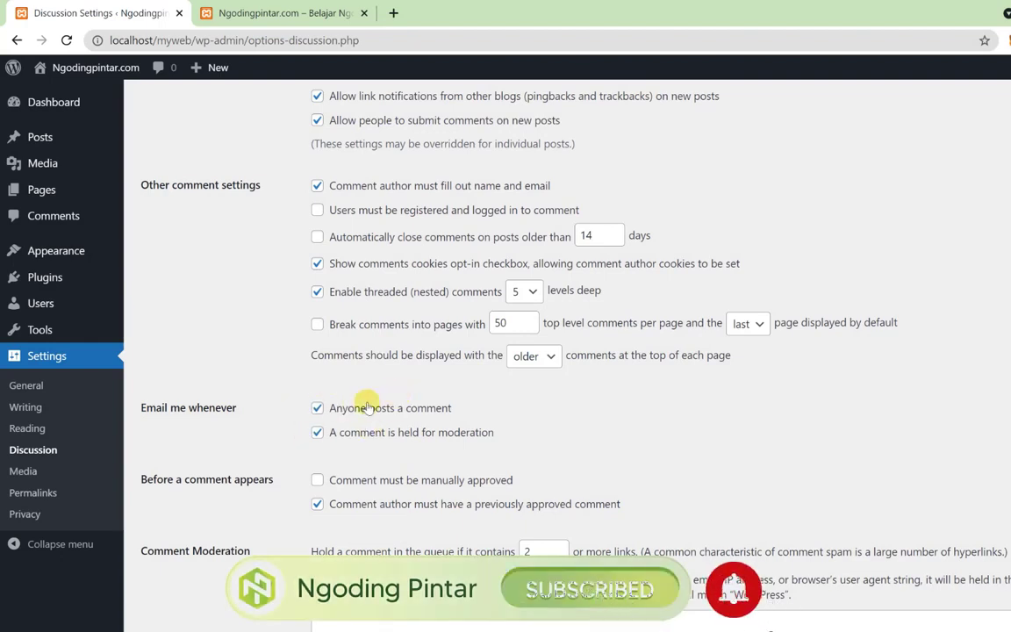
- Turn off both email notifications: "Anyone posts a comment" and "A comment is held for moderation"
left_click(318, 407)
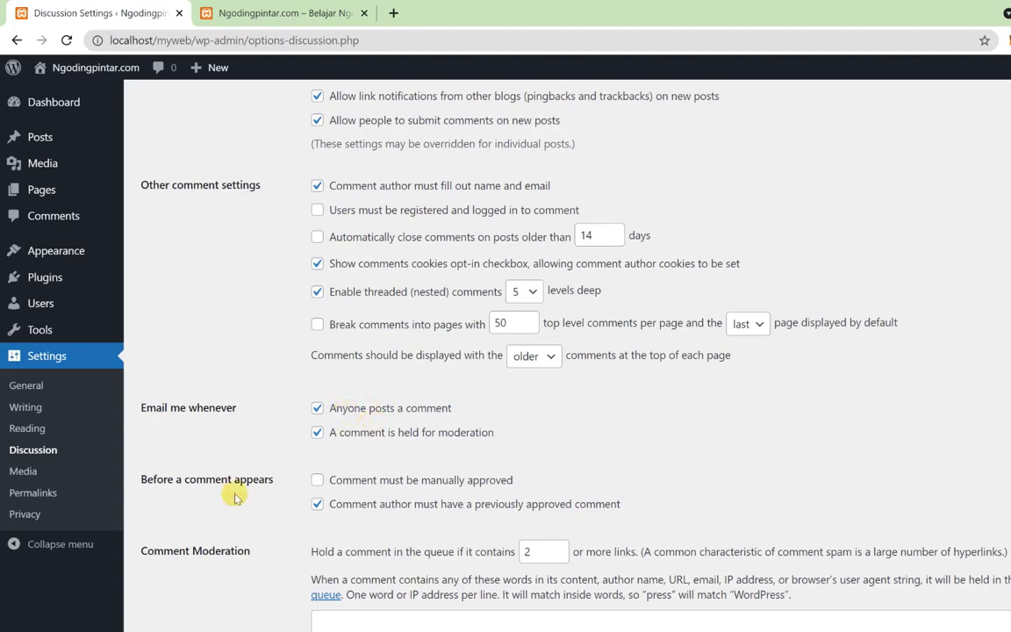
left_click(316, 411)
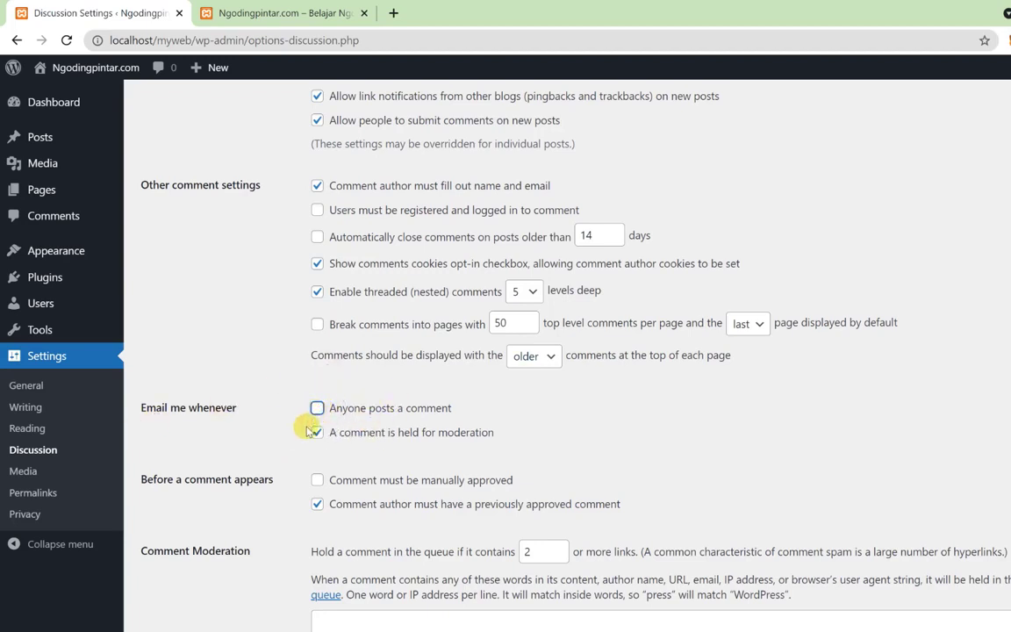
left_click(317, 435)
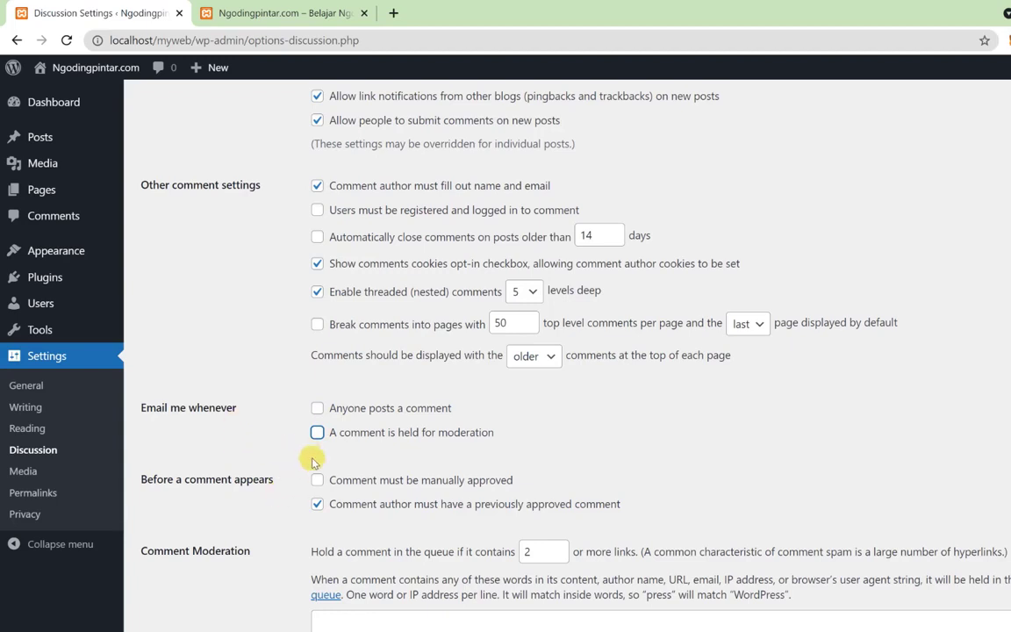
- Try the "Comment must be manually approved" option under Before a comment appears
scroll(325, 494, "down", 2)
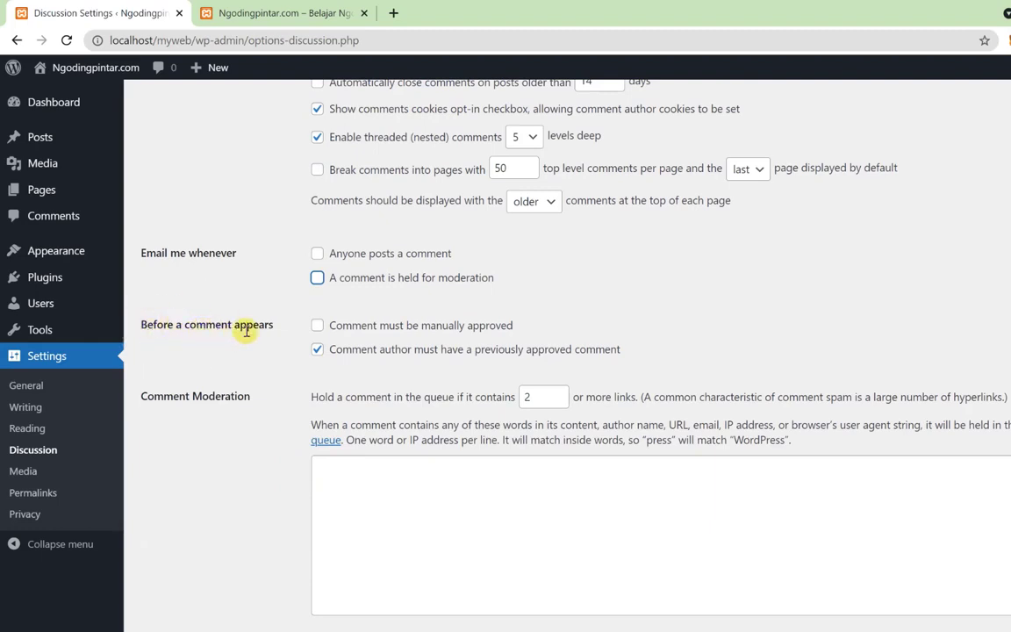
left_click(184, 330)
key("ctrl")
left_click(318, 326)
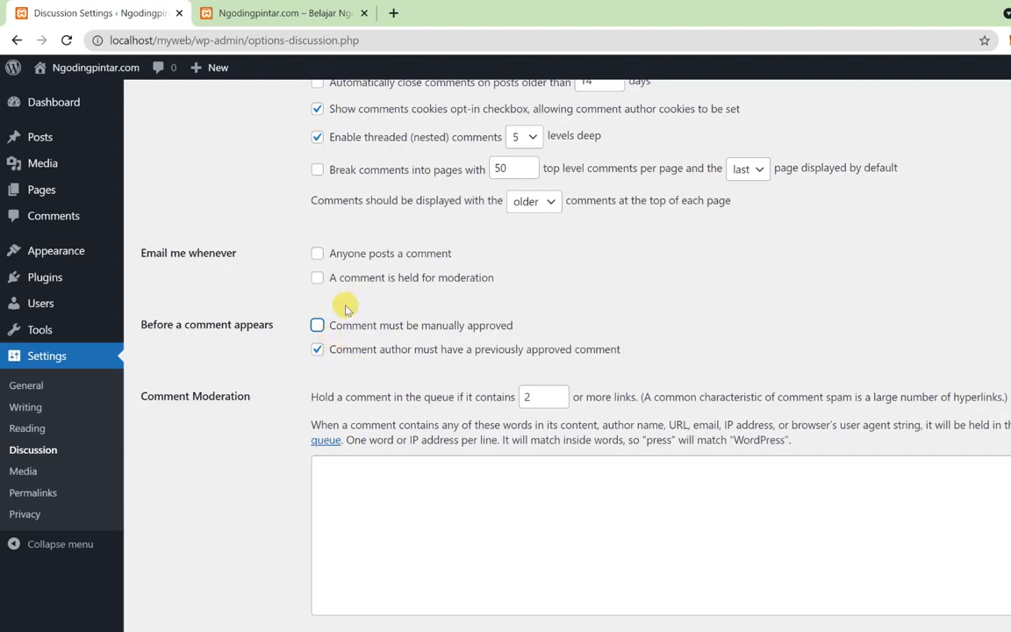
left_click(346, 308)
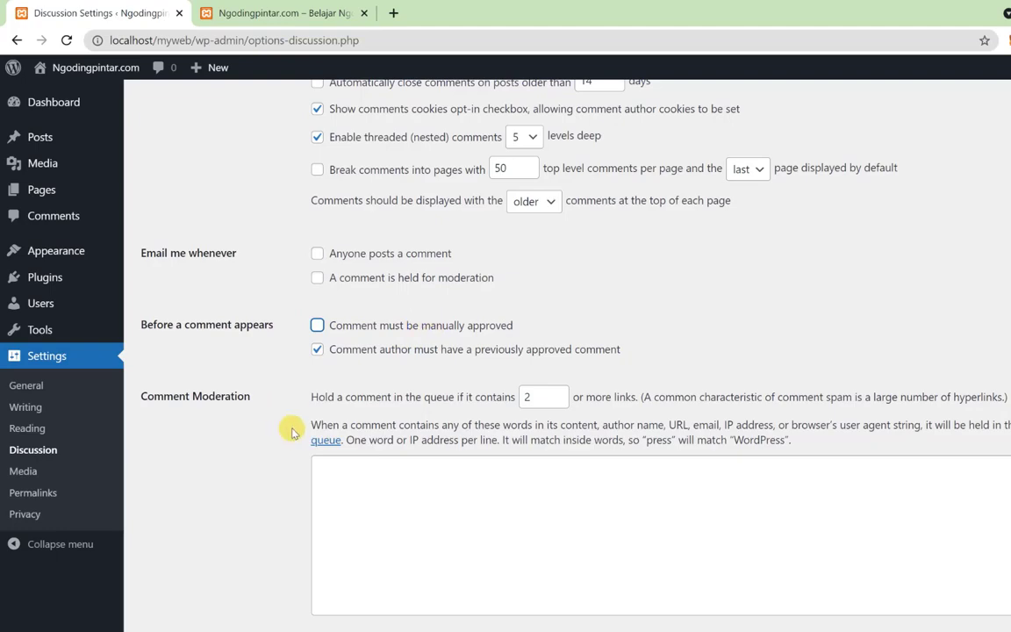
- Set the default avatar to Gravatar Logo and save the Discussion Settings
scroll(351, 413, "down", 3)
scroll(351, 382, "up", 3)
scroll(334, 399, "down", 9)
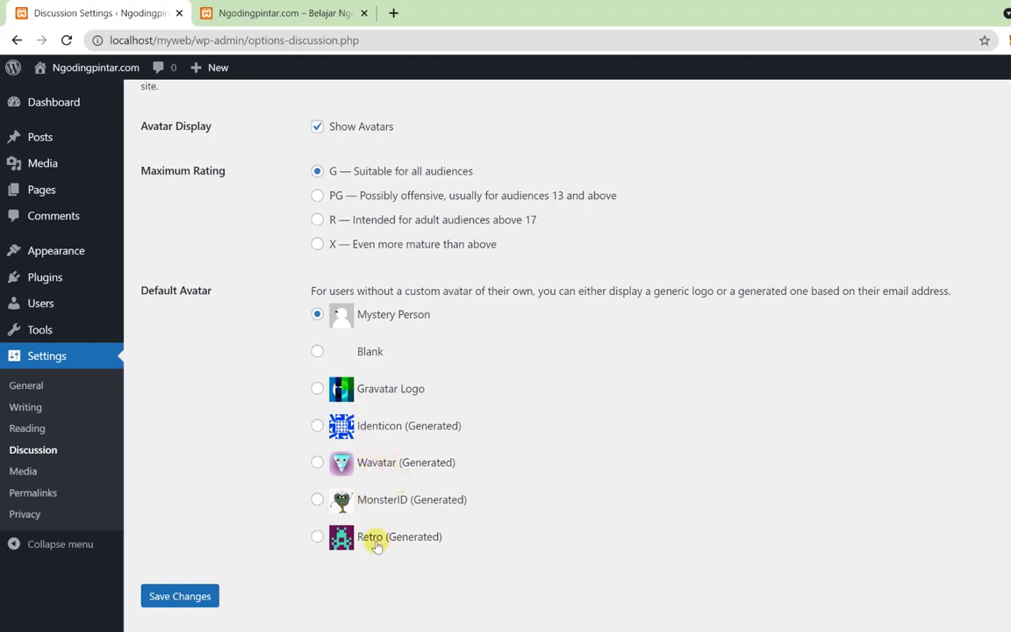
left_click(317, 392)
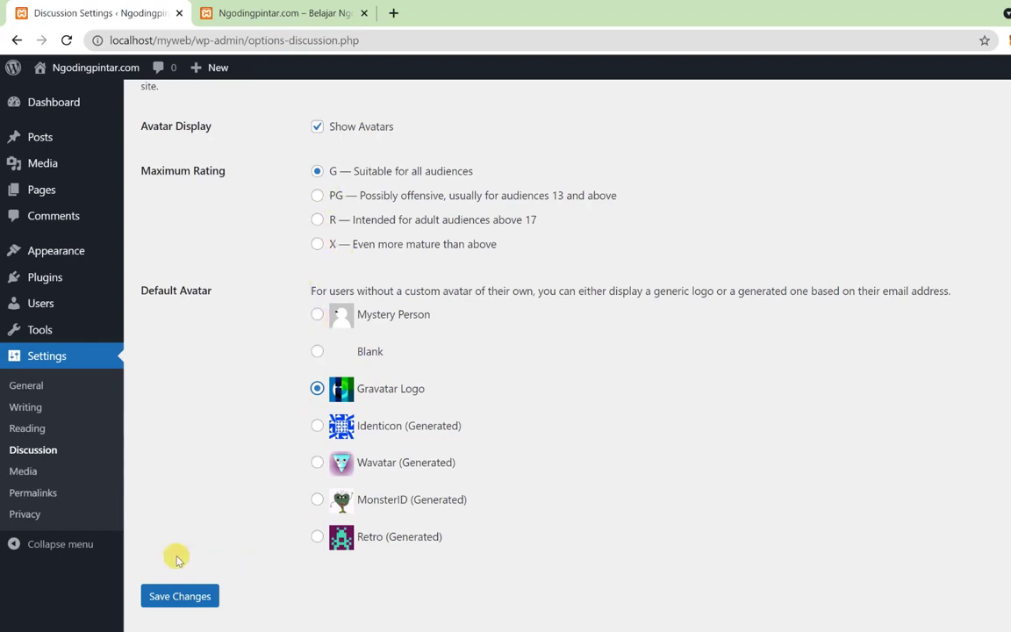
scroll(190, 581, "up", 3)
scroll(188, 583, "down", 3)
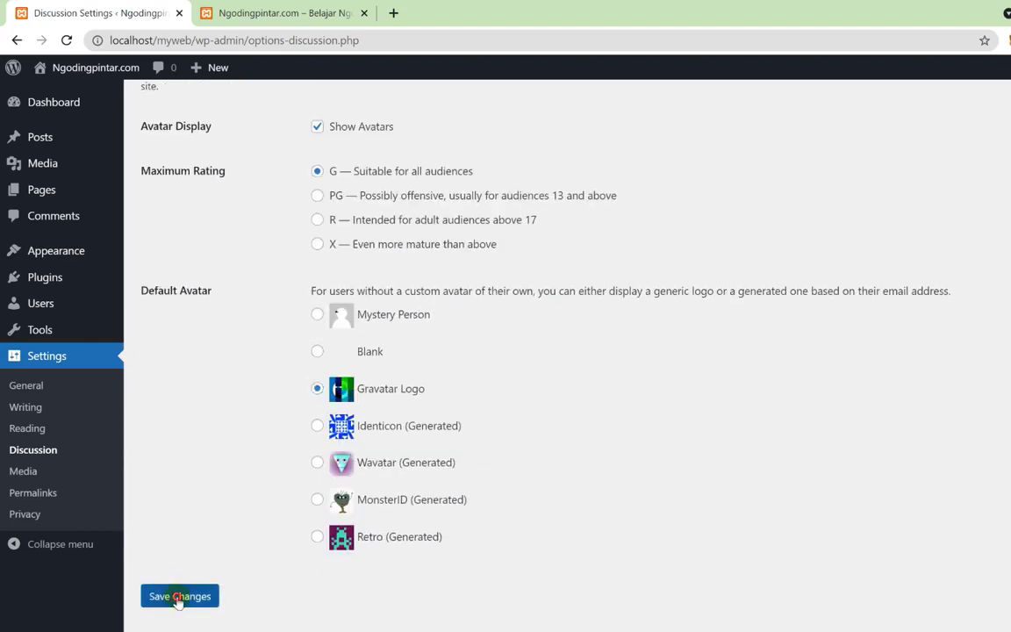
left_click(177, 598)
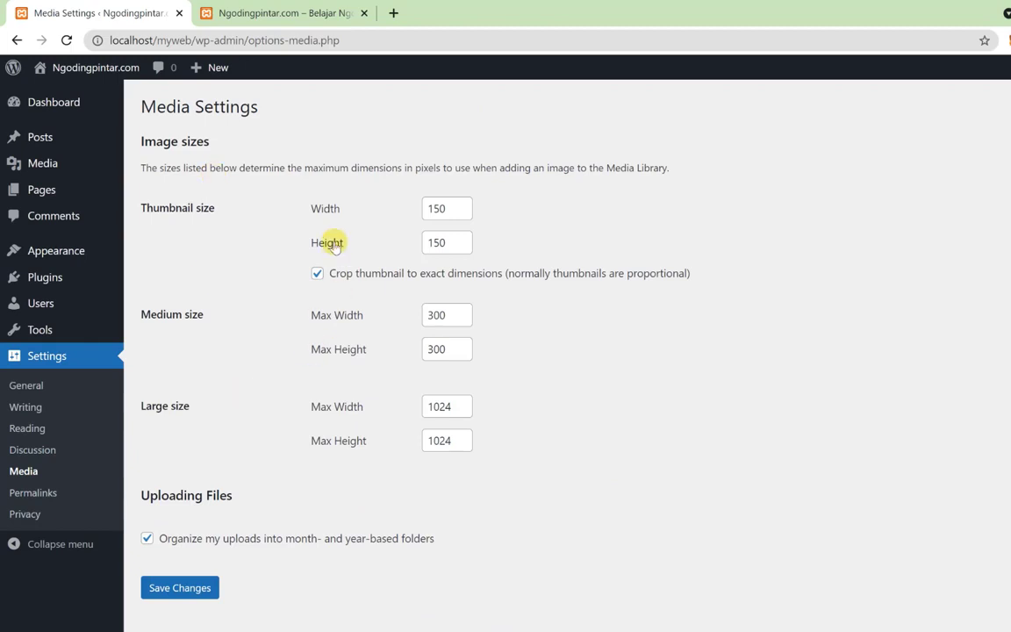
- Review the image sizes in the Media Settings and the Day and name URL structure in the Permalink Settings
left_click(254, 196)
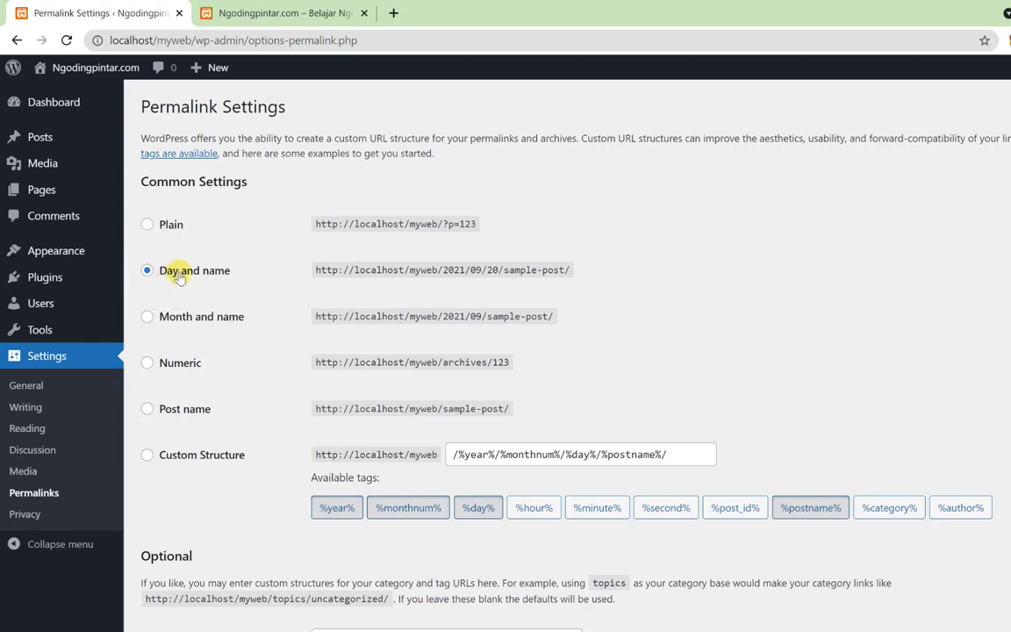
left_click(201, 251)
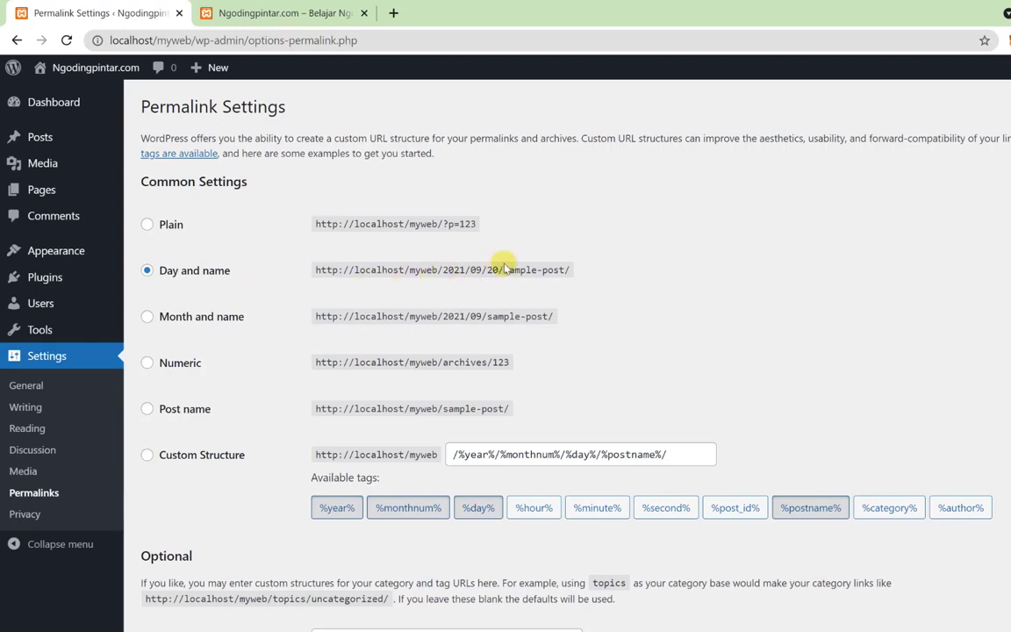
left_click_drag(443, 272, 548, 274)
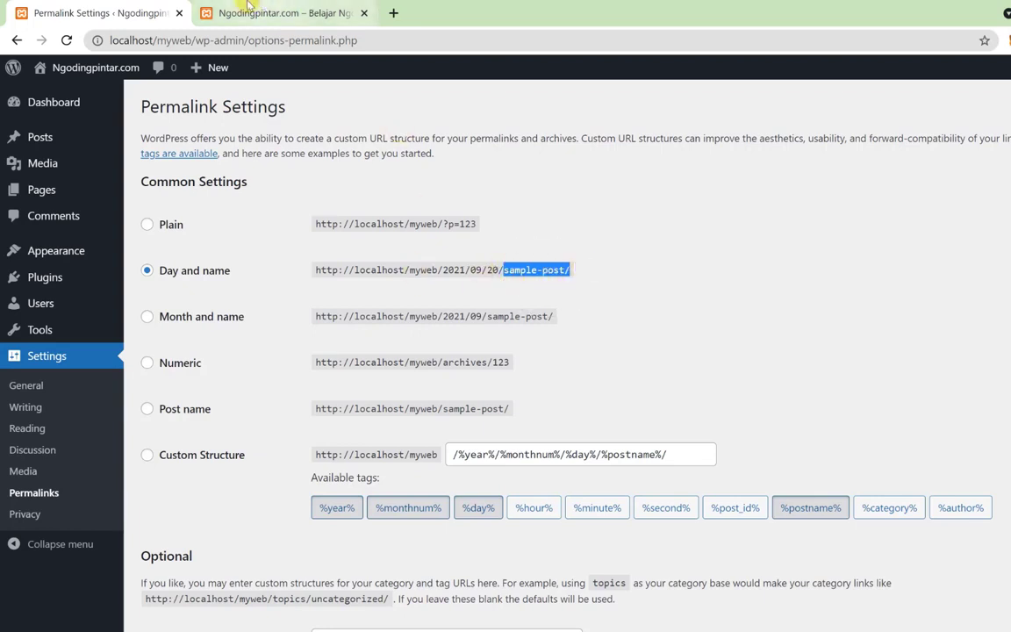
- Open the "Hello world!" post from the front page in a new tab and examine the date and post name in its URL
left_click(222, 12)
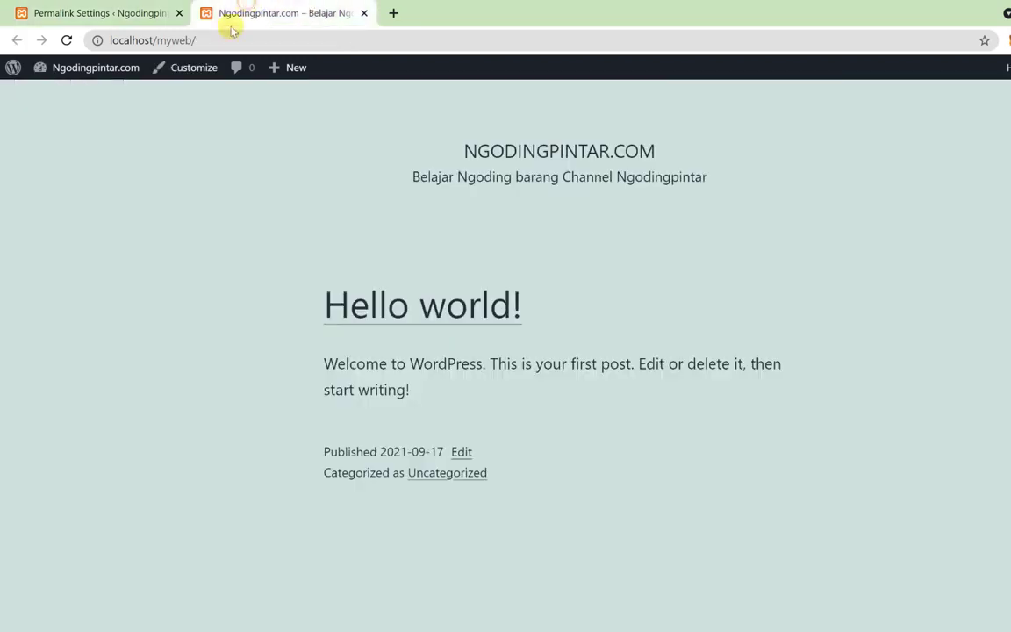
right_click(378, 307)
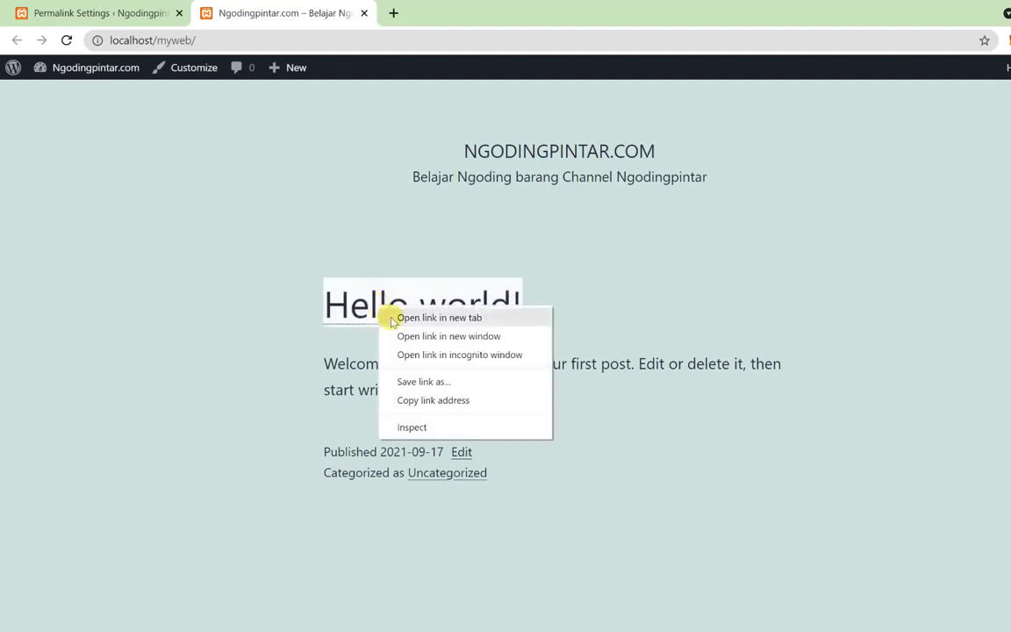
left_click(395, 318)
left_click(421, 10)
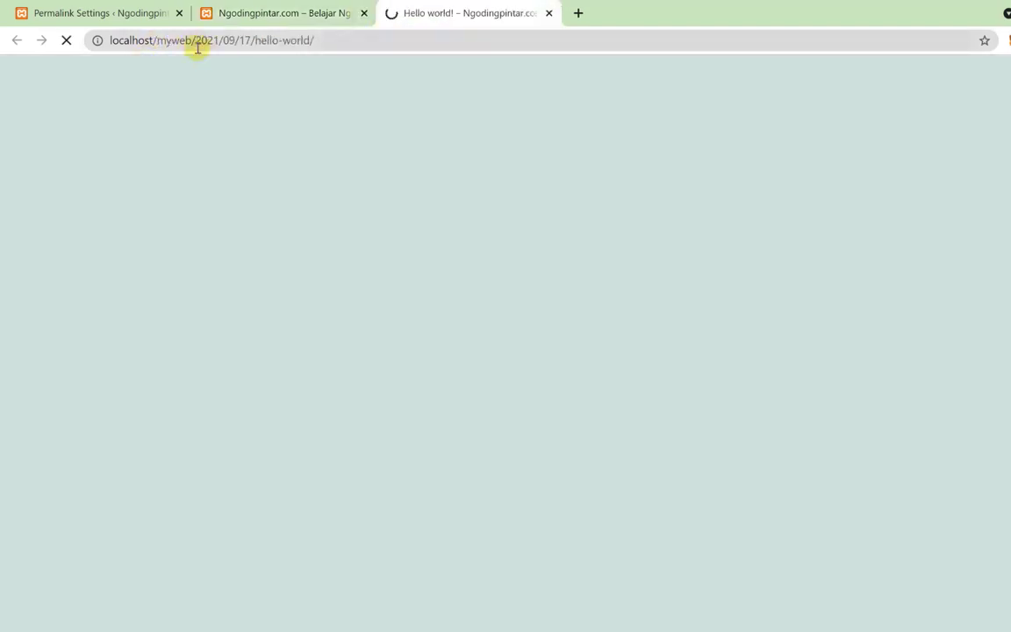
left_click(202, 44)
left_click_drag(216, 44, 219, 42)
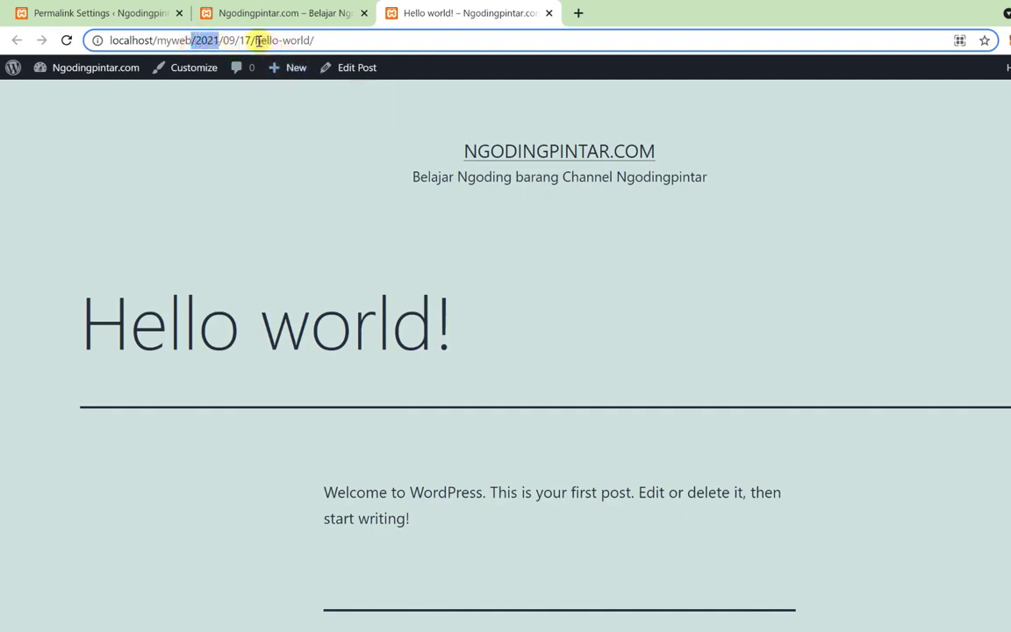
left_click_drag(256, 41, 309, 41)
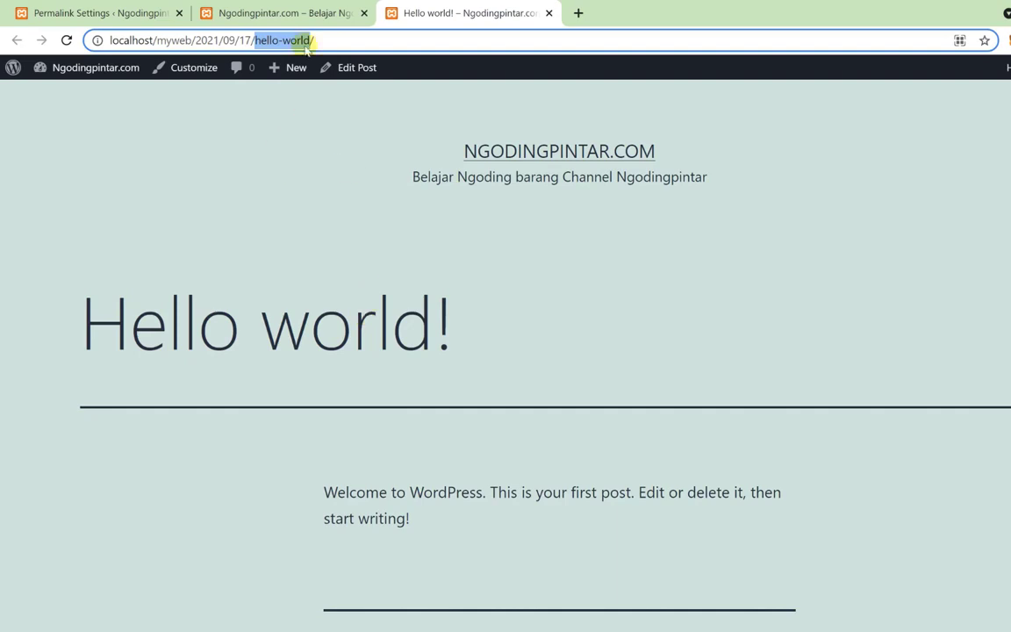
- Change the permalink structure to Month and name and save the Permalink Settings
left_click(256, 7)
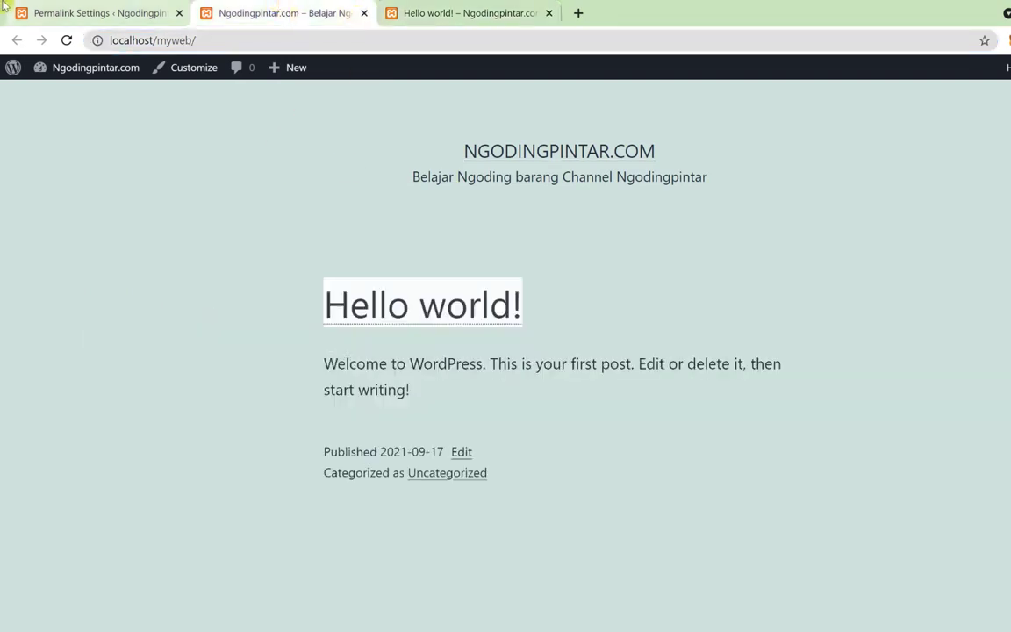
left_click(75, 7)
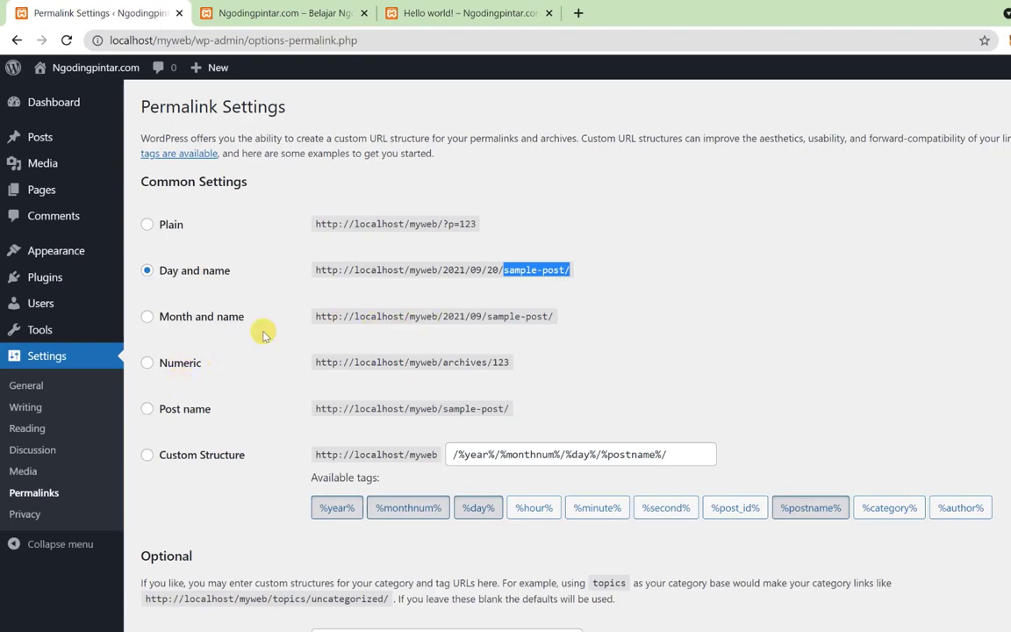
left_click(147, 316)
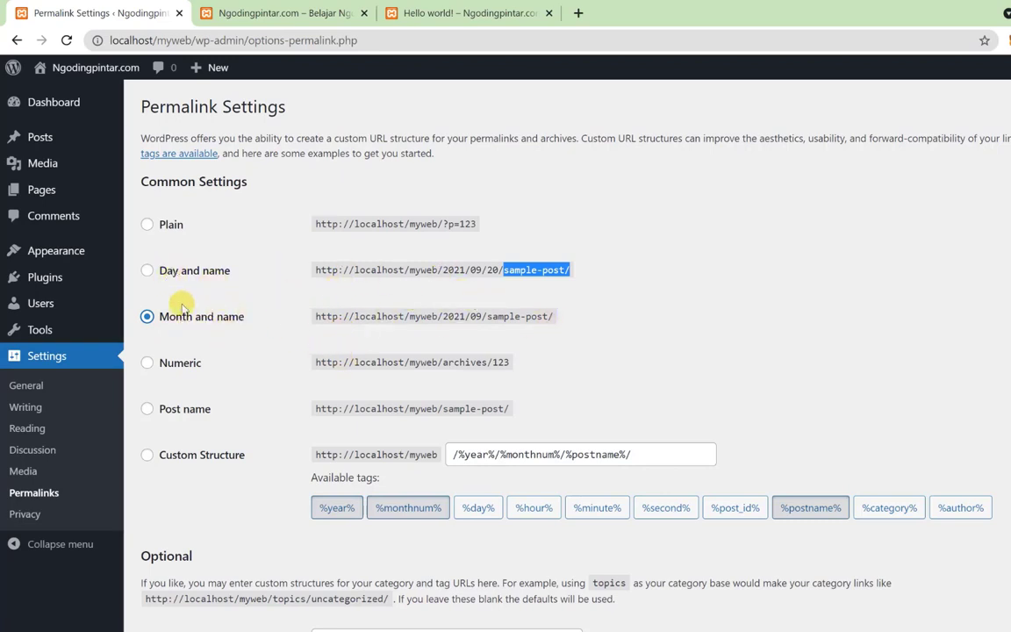
scroll(225, 388, "down", 3)
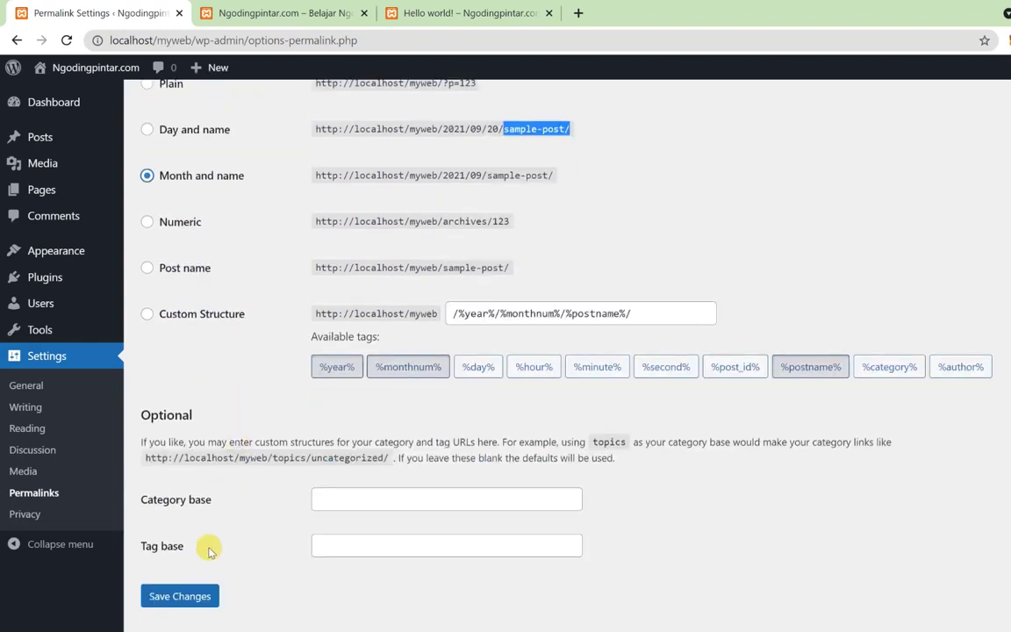
left_click(190, 597)
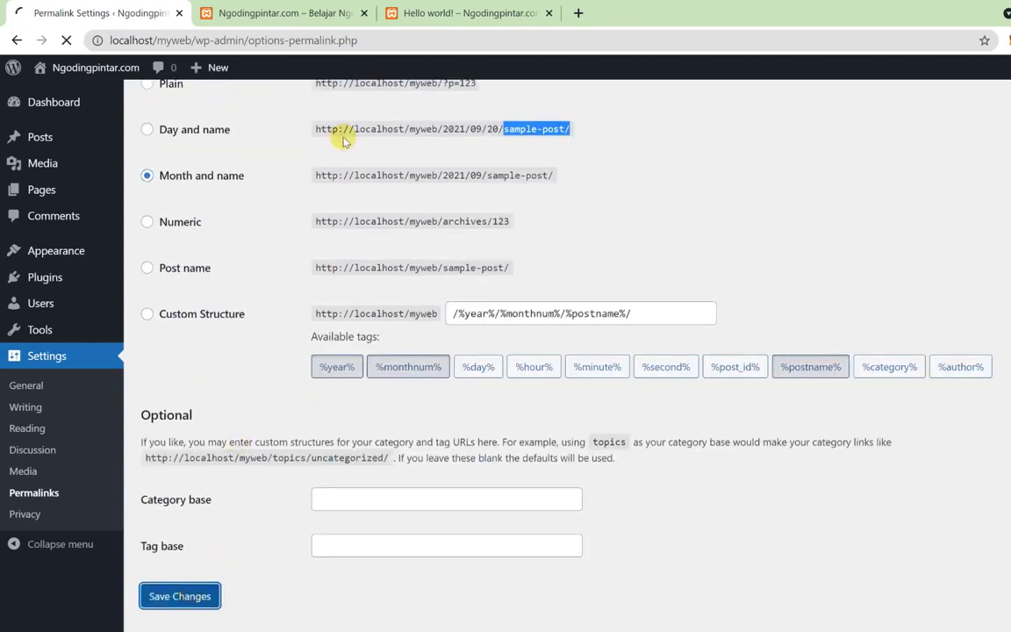
- Reload the "Hello world!" post and compare its URL with the structures listed in the Permalink Settings
left_click(509, 9)
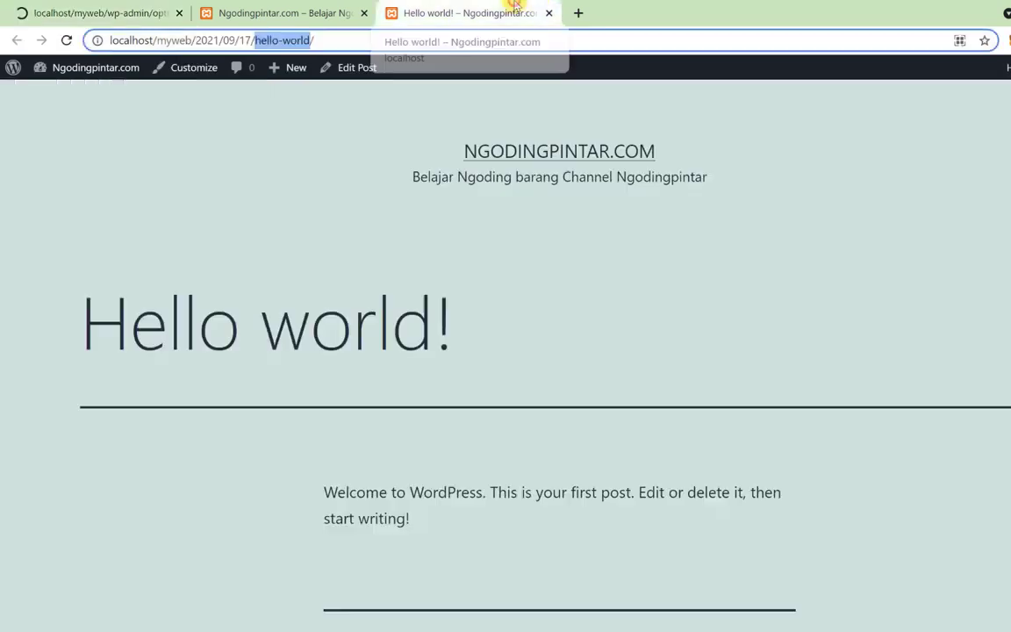
left_click(67, 40)
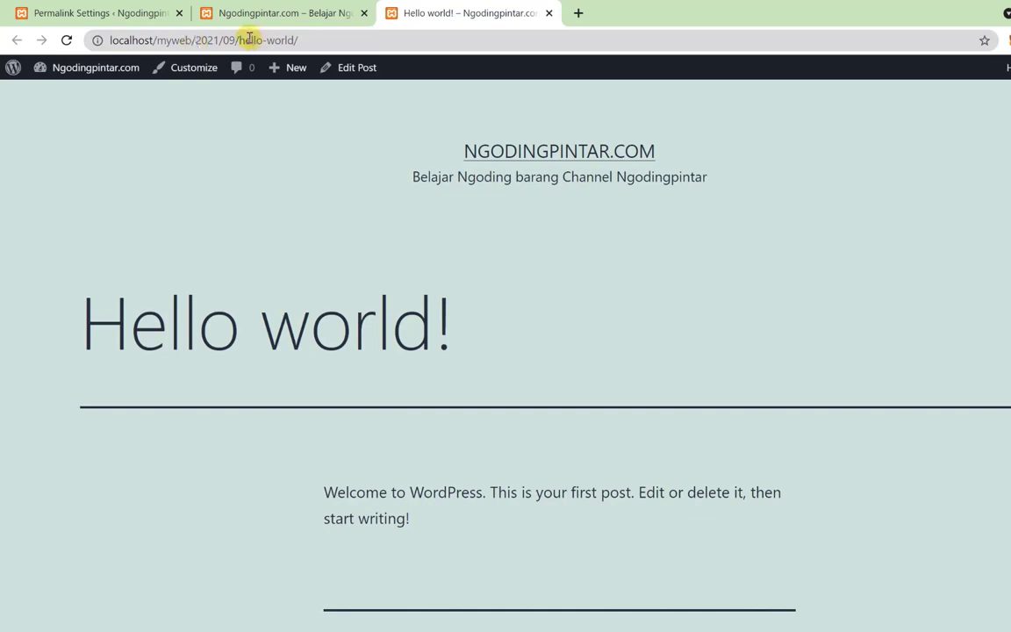
left_click_drag(236, 40, 349, 35)
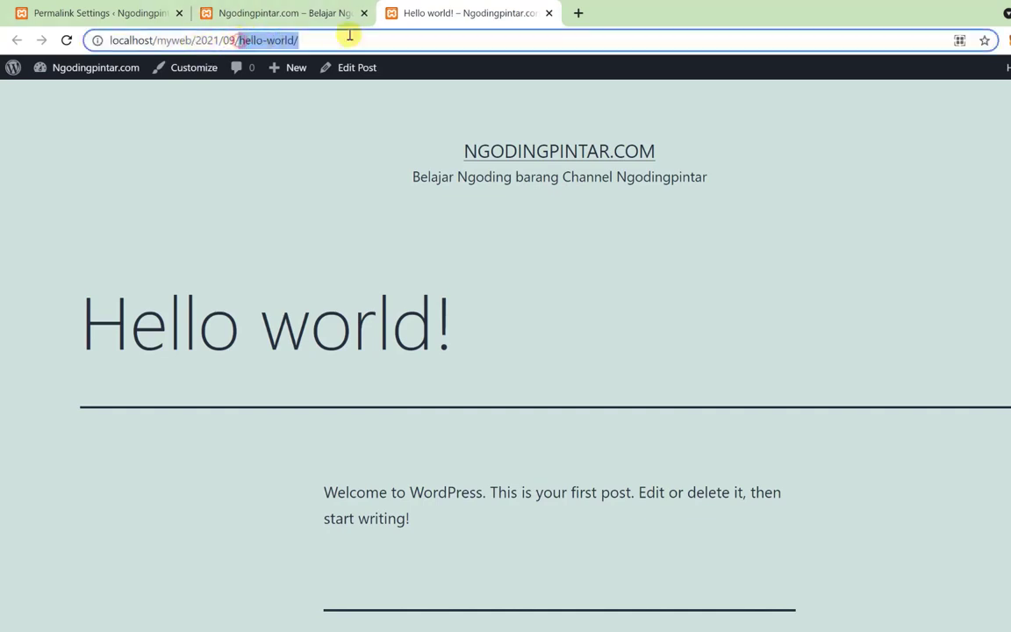
left_click(101, 12)
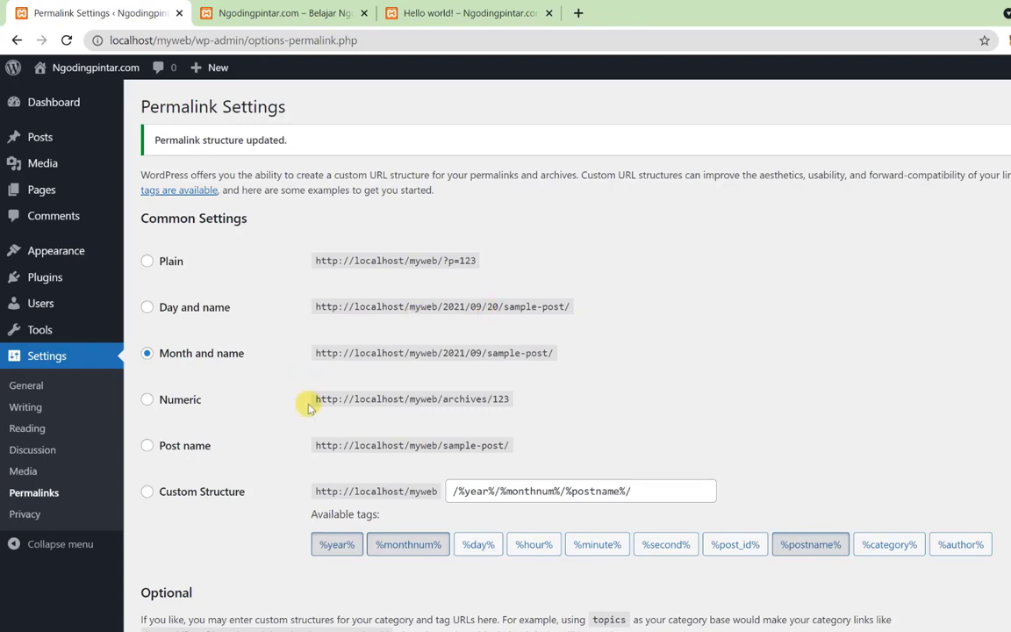
scroll(263, 400, "down", 1)
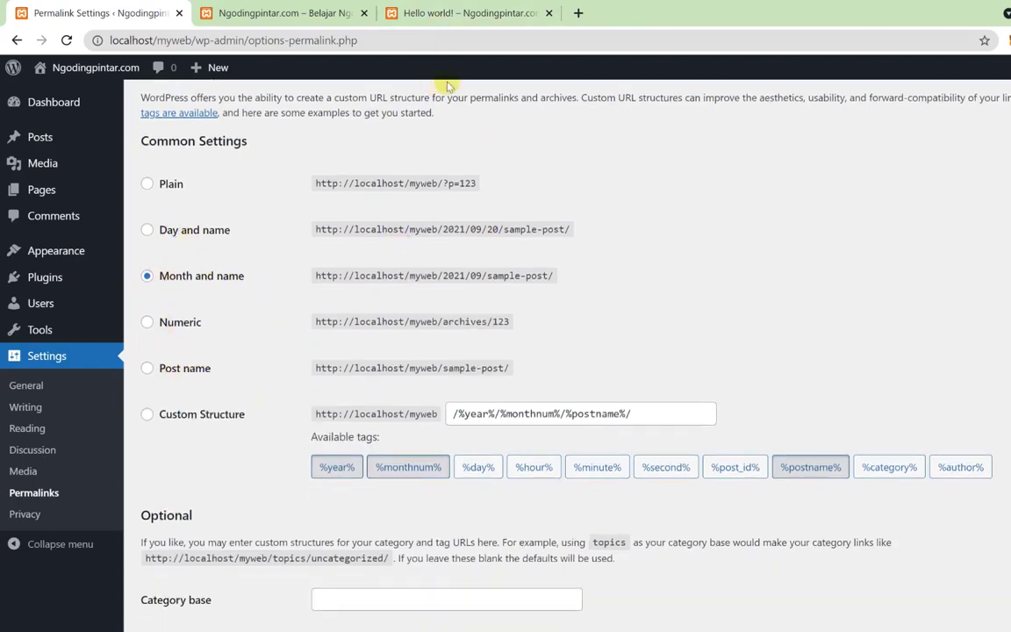
left_click(461, 13)
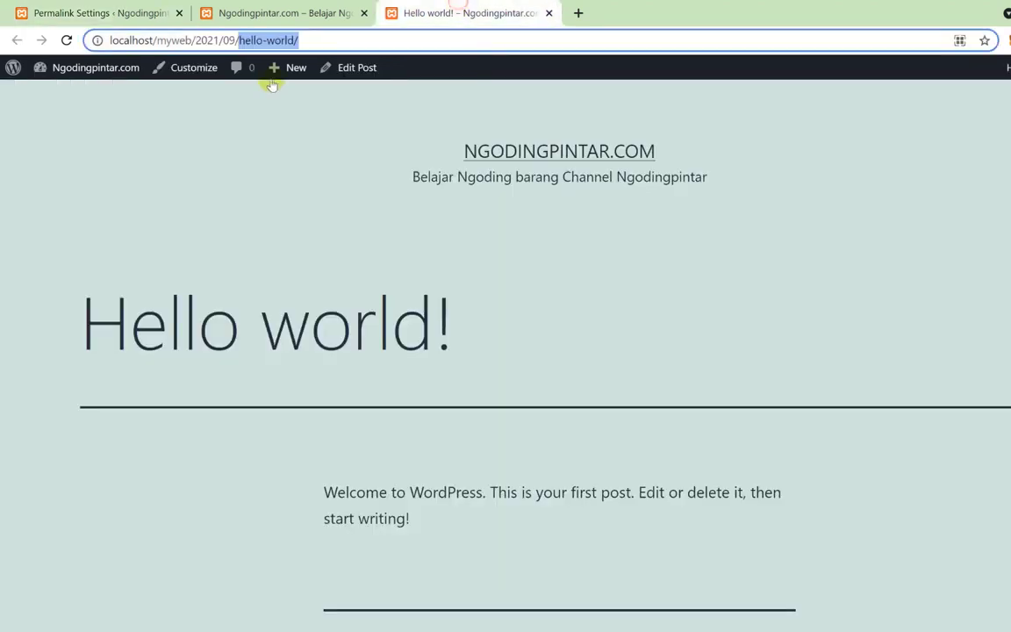
- Change the permalink structure to Post name and save the Permalink Settings
left_click(104, 12)
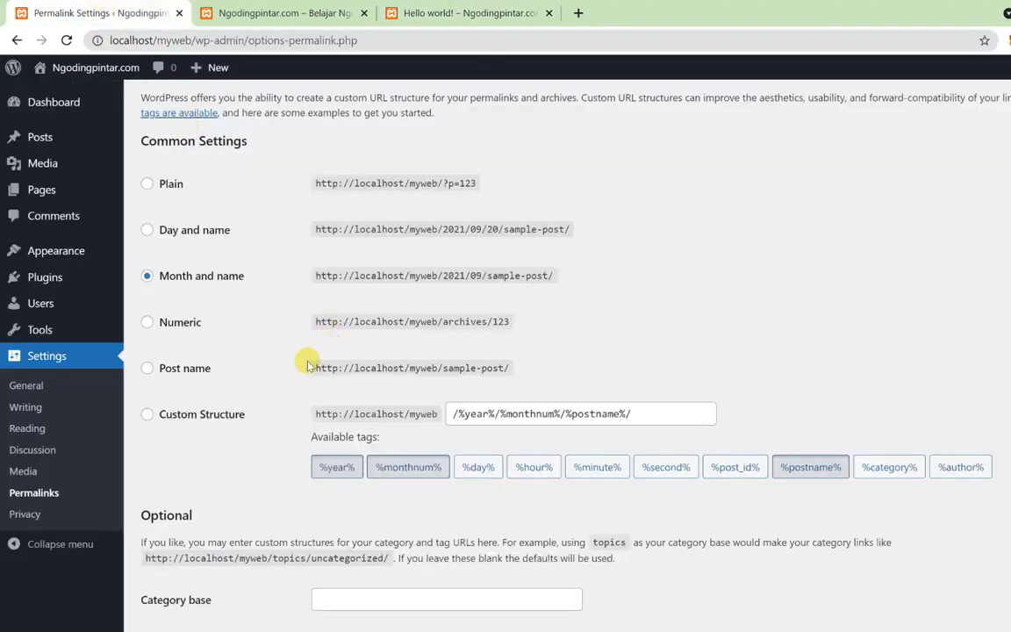
left_click(186, 370)
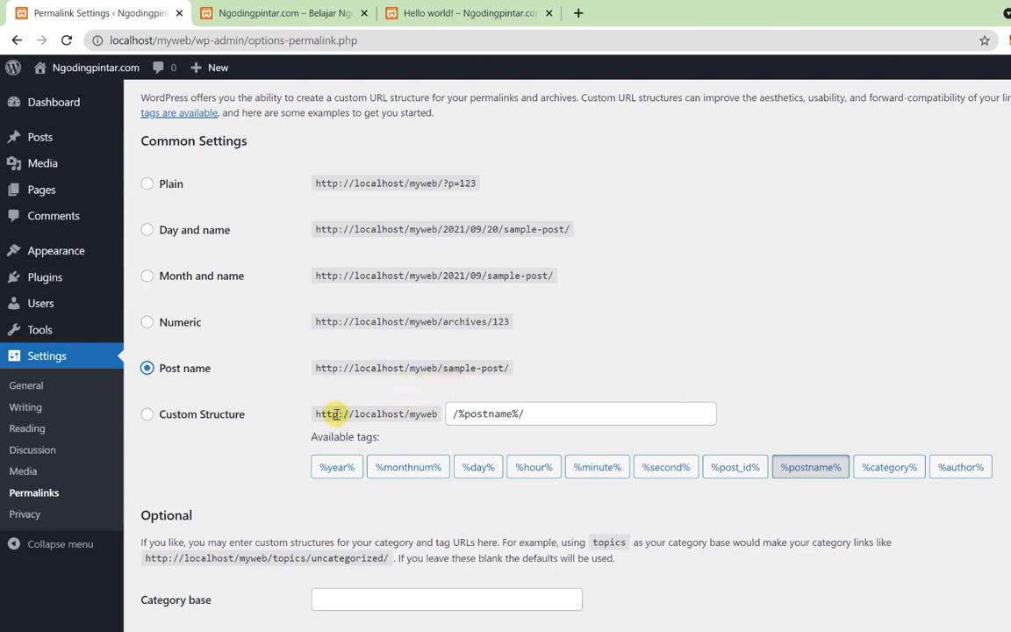
left_click_drag(448, 276, 527, 278)
left_click(499, 342)
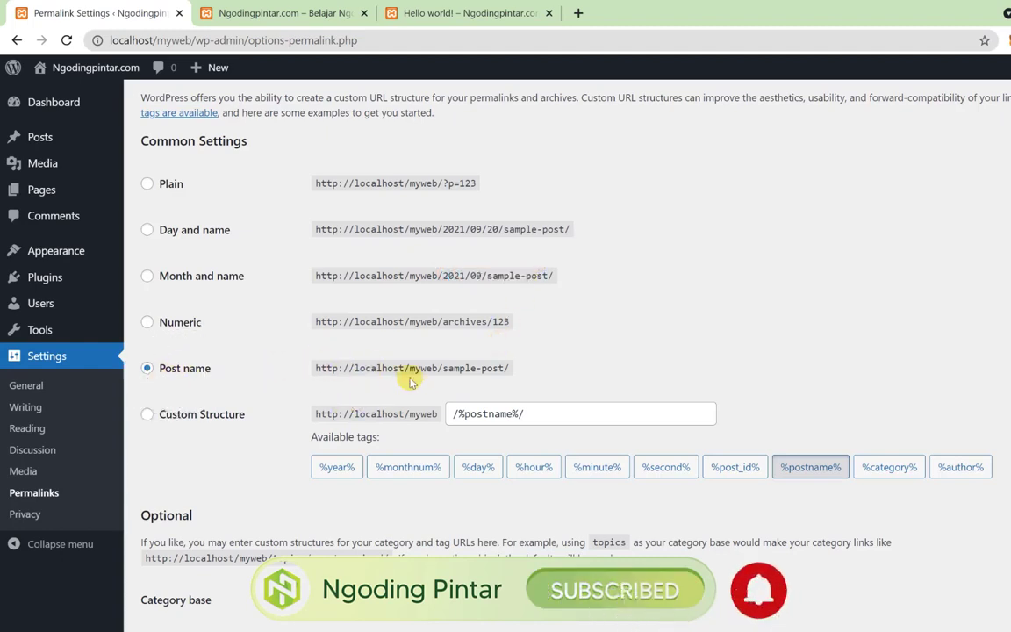
left_click_drag(444, 370, 529, 364)
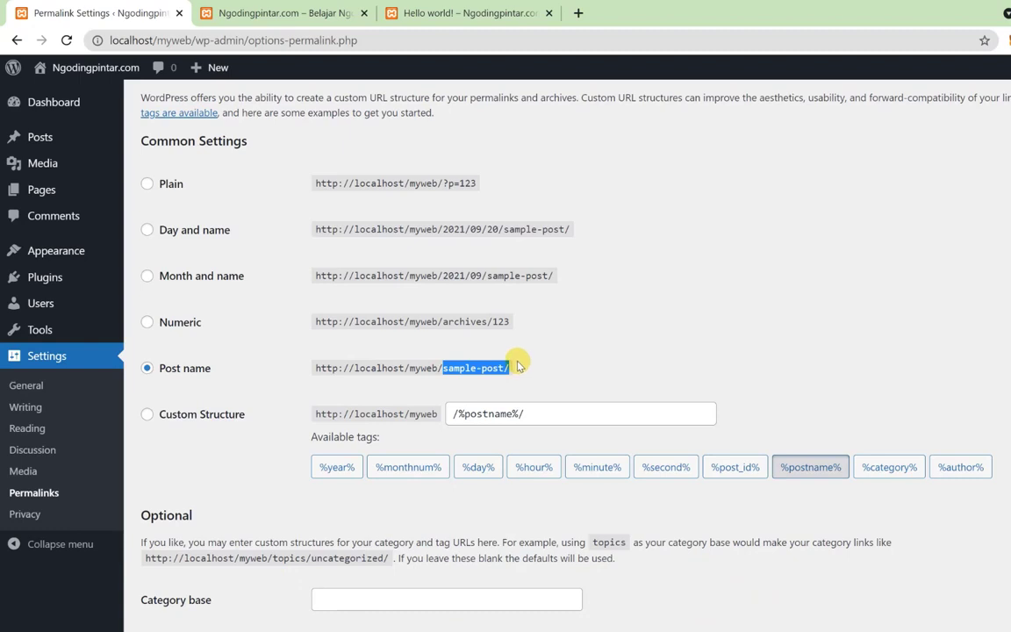
scroll(351, 356, "down", 1)
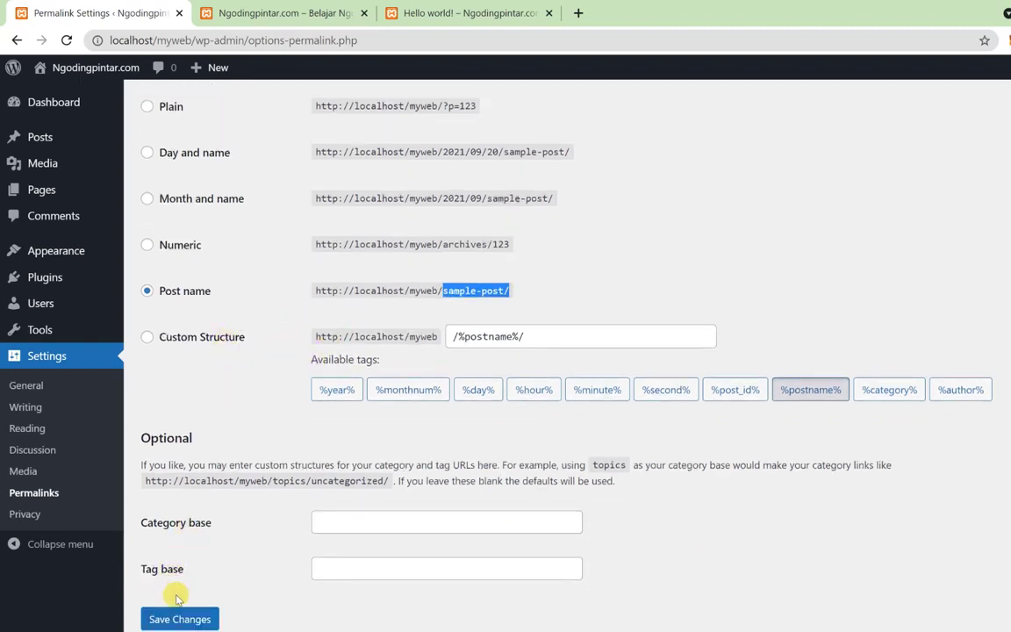
left_click(194, 621)
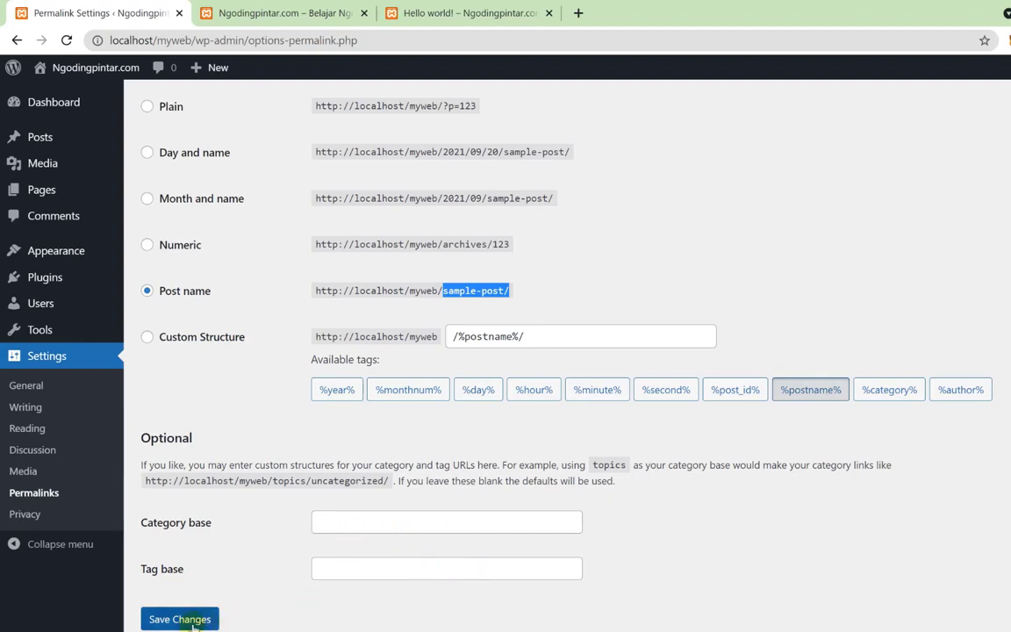
left_click(194, 622)
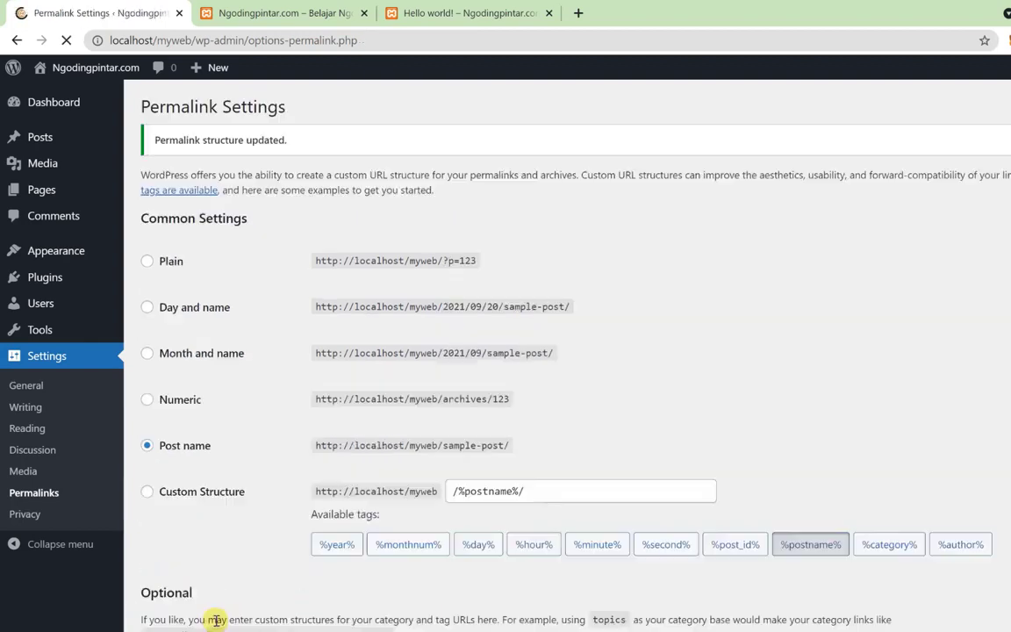
scroll(260, 564, "down", 3)
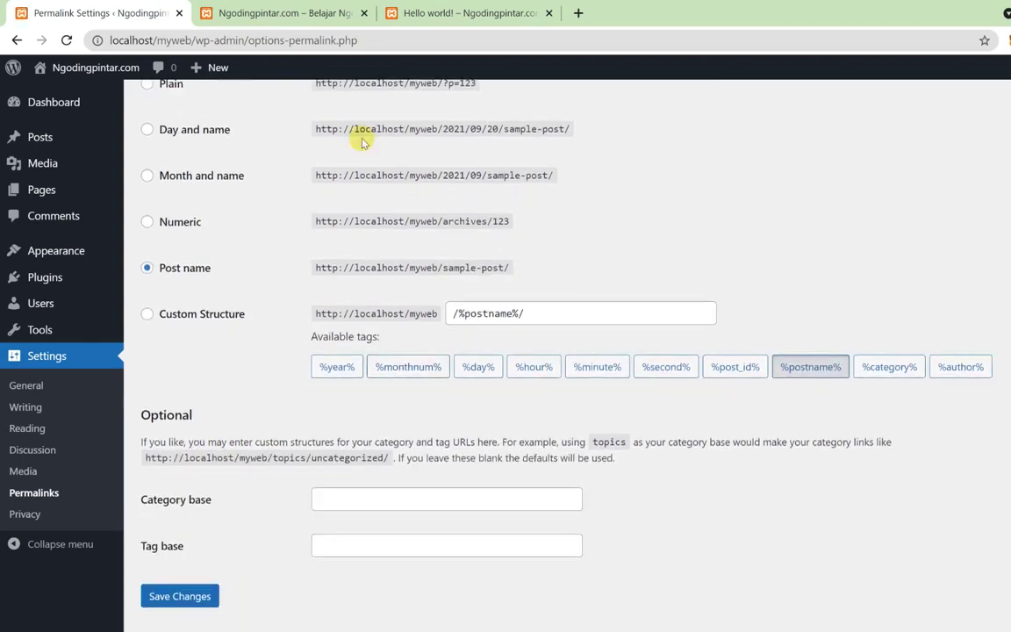
- Reload the "Hello world!" post at its old month-based URL to check the new structure, and close its browser tab
left_click(445, 13)
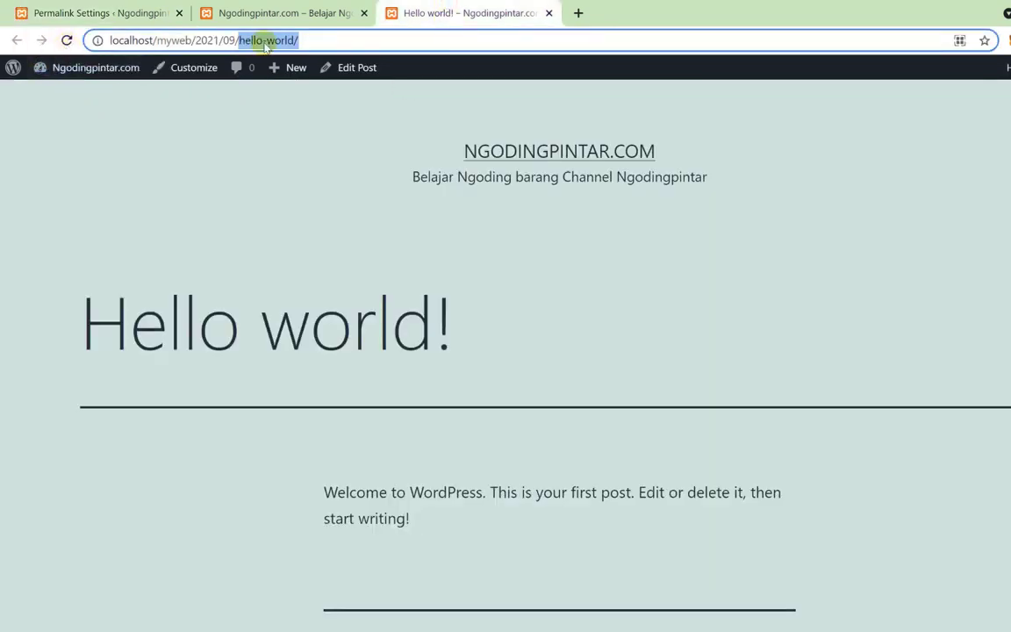
left_click(67, 41)
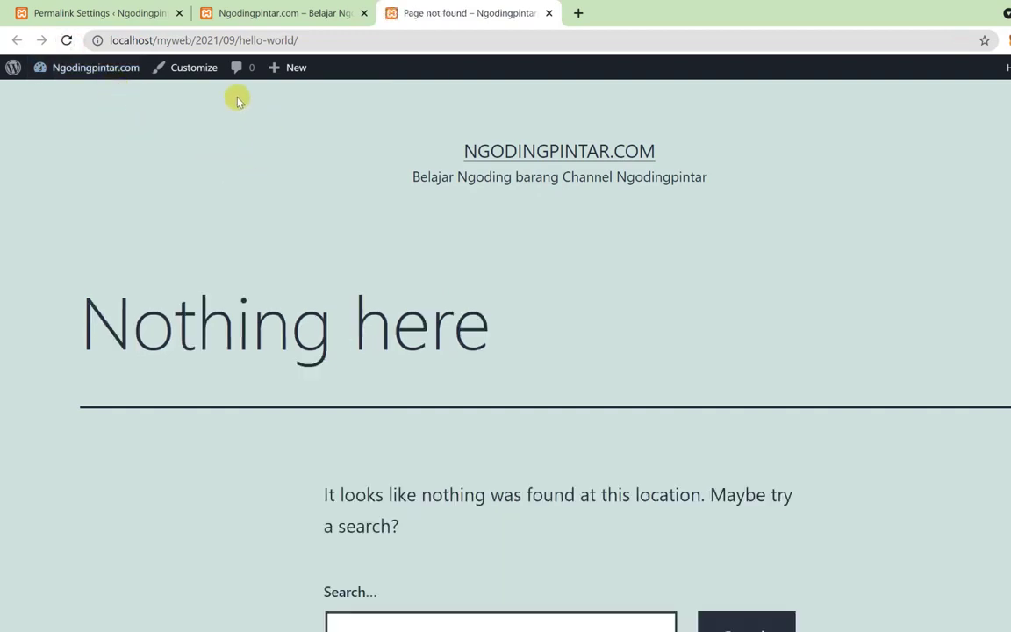
left_click(287, 14)
left_click(432, 7)
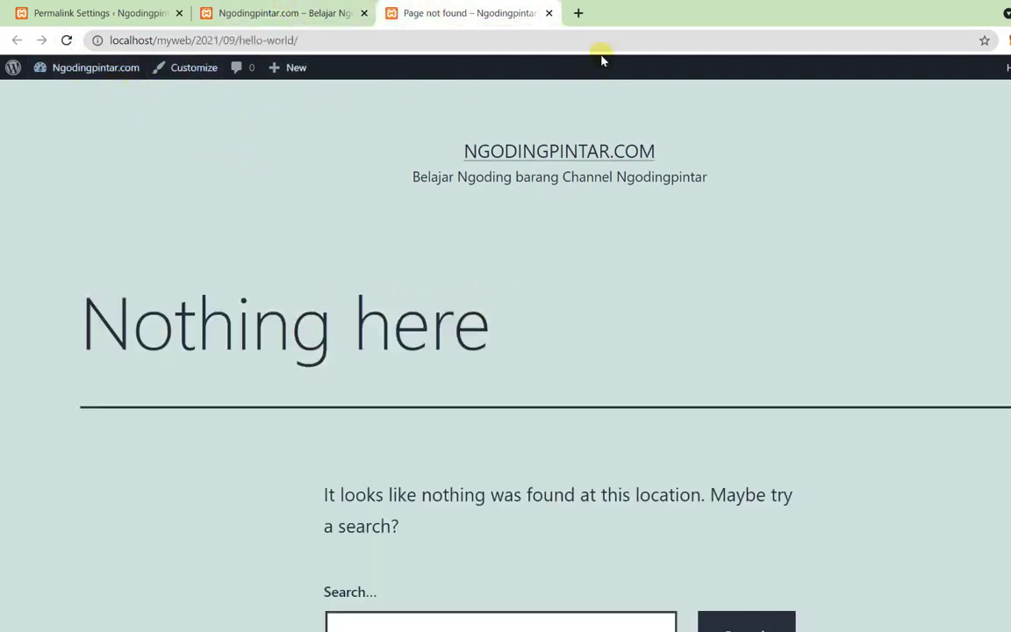
left_click(549, 15)
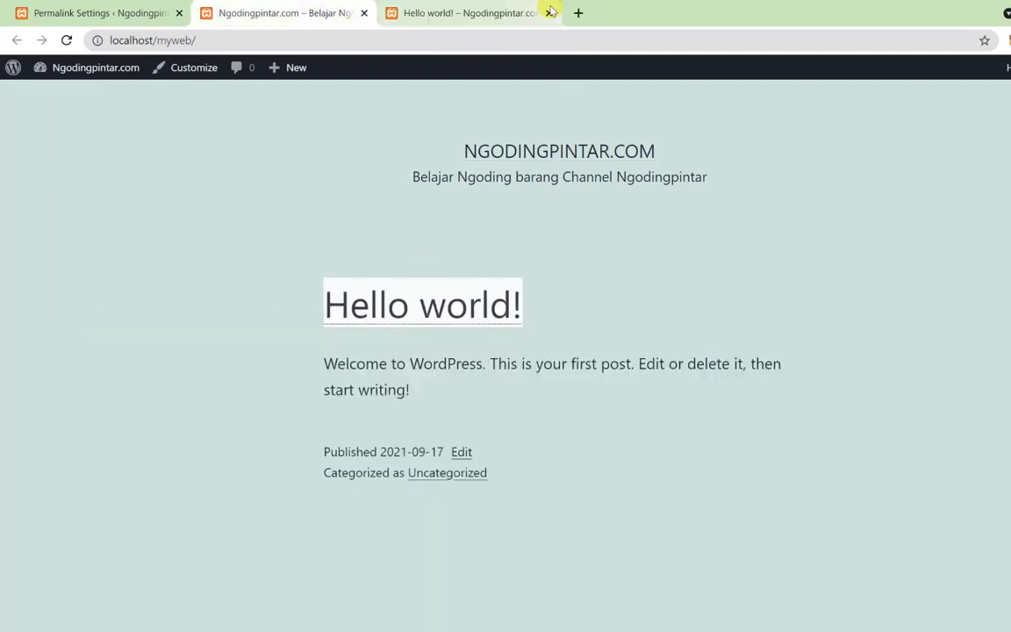
left_click(549, 15)
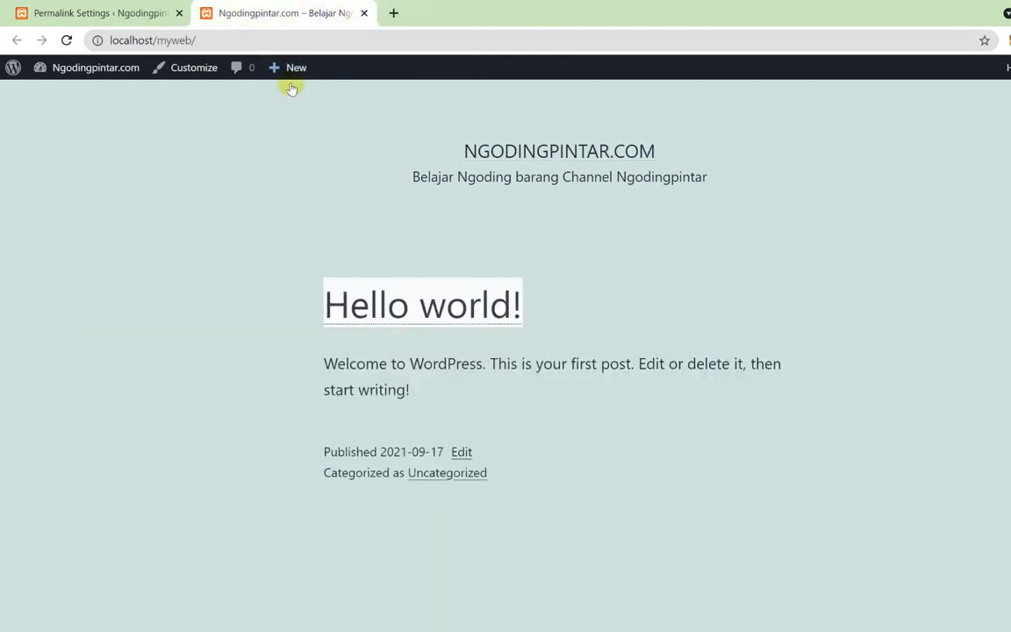
- Reload the site's front page and open the "Hello world!" post from it in a new tab
left_click(69, 41)
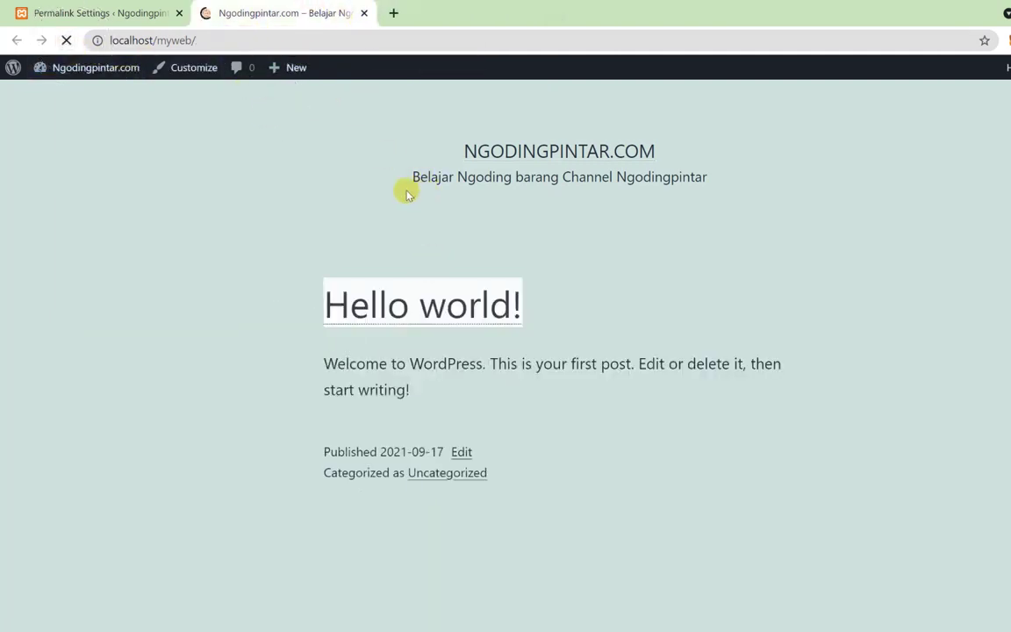
right_click(395, 312)
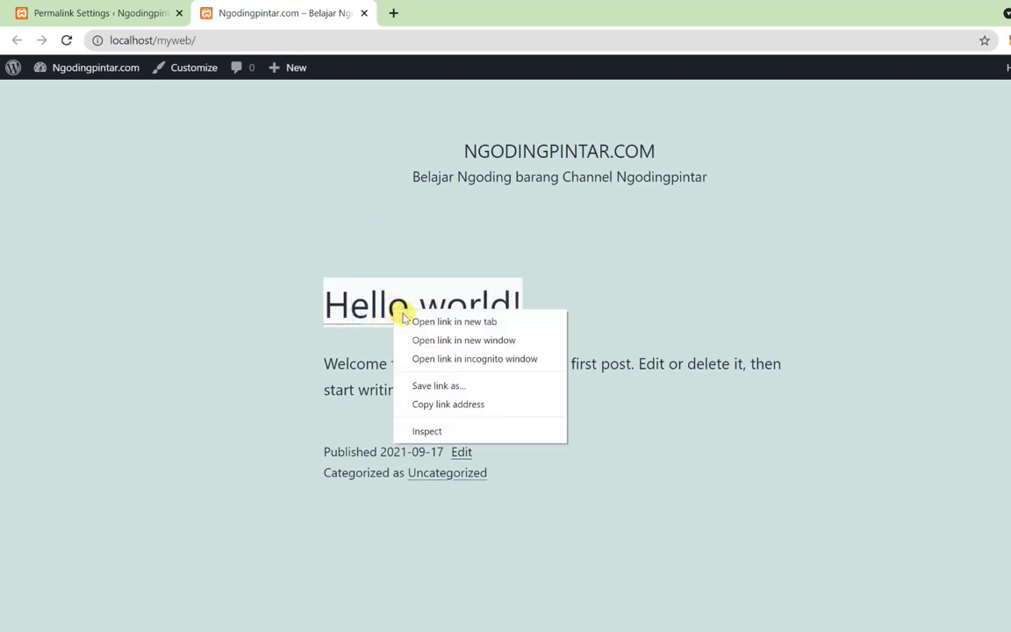
left_click(417, 322)
left_click(462, 10)
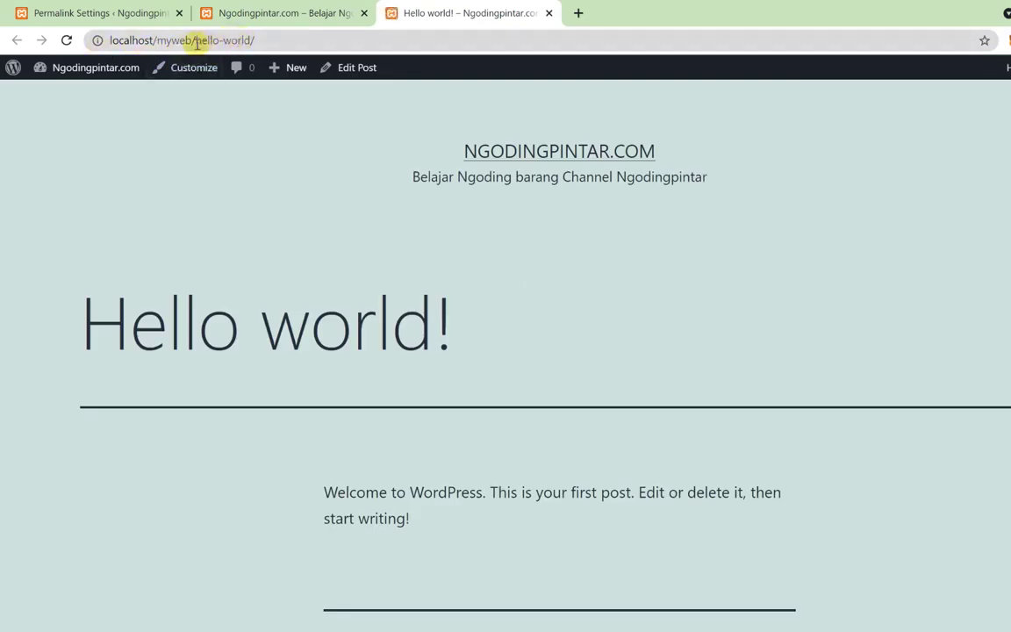
- Examine the post's URL, comparing the post name portion with the full address
left_click(263, 41)
left_click_drag(263, 41, 195, 40)
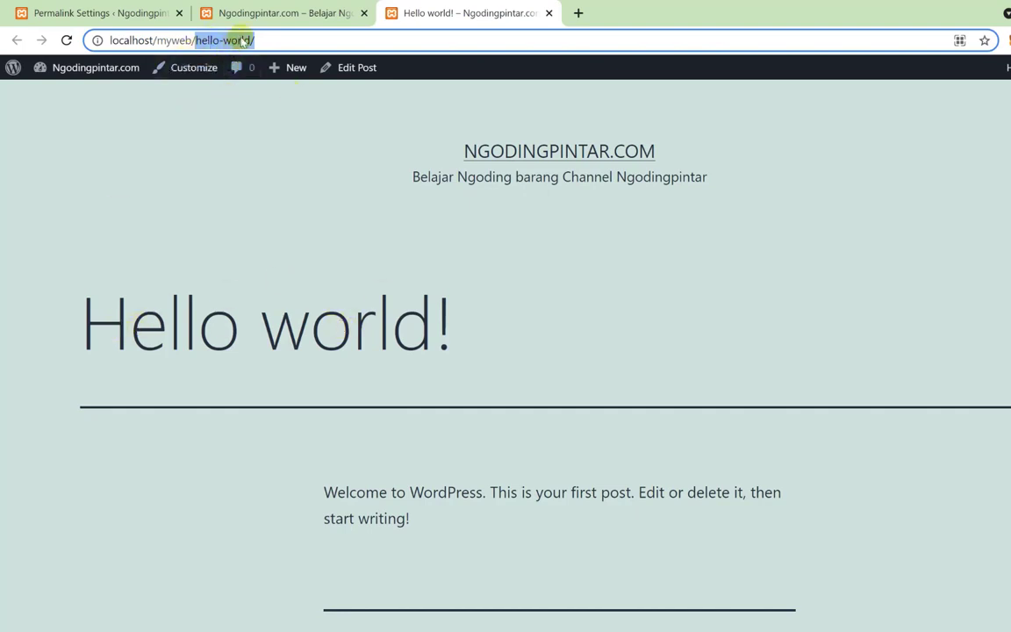
left_click_drag(278, 37, 108, 26)
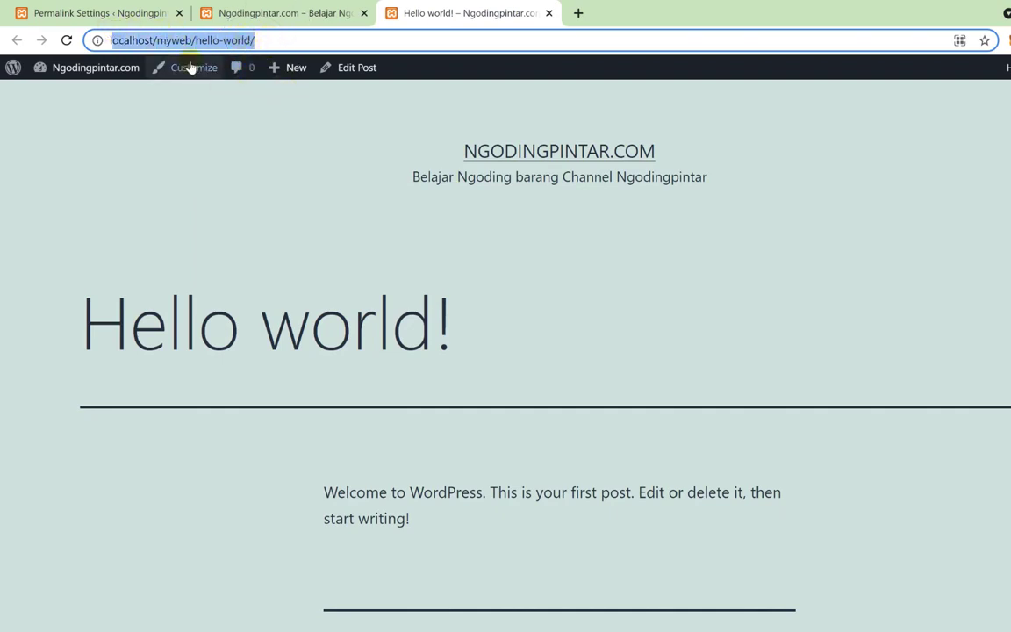
left_click(172, 40)
left_click_drag(259, 42, 124, 70)
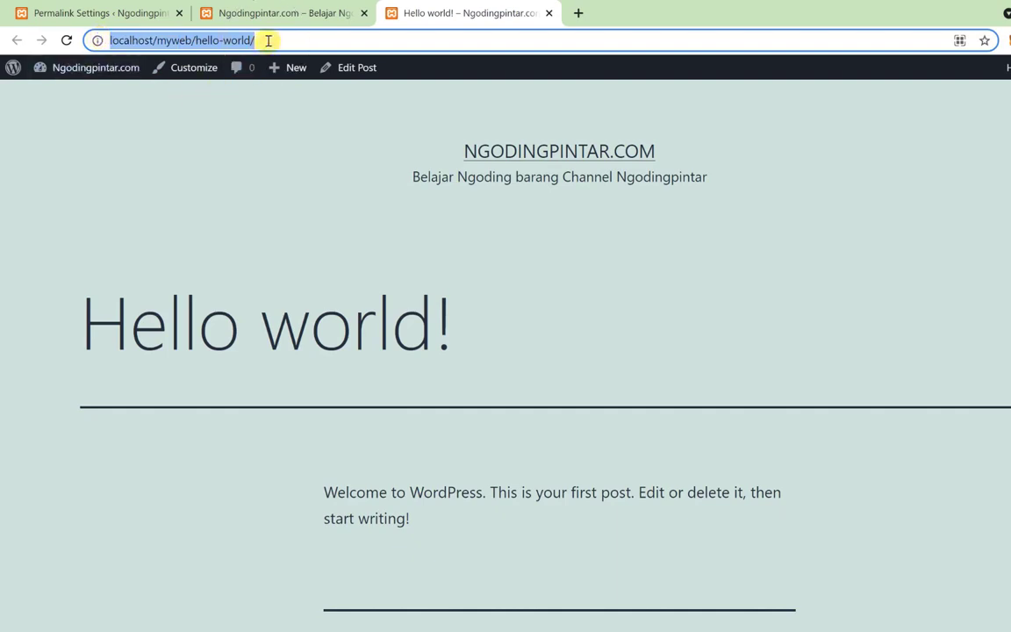
mouse_move(285, 70)
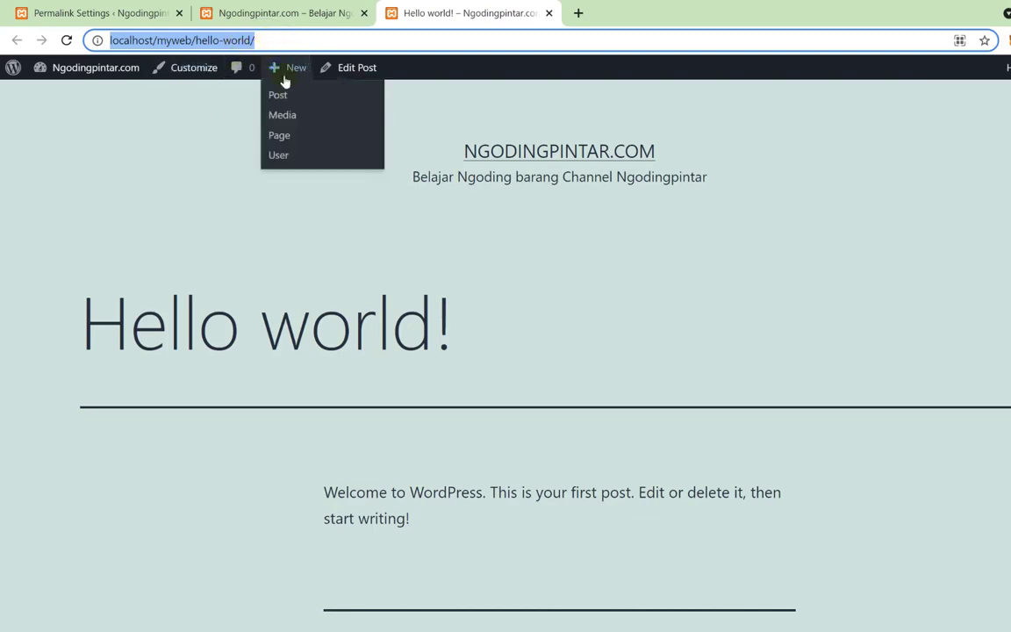
left_click(163, 128)
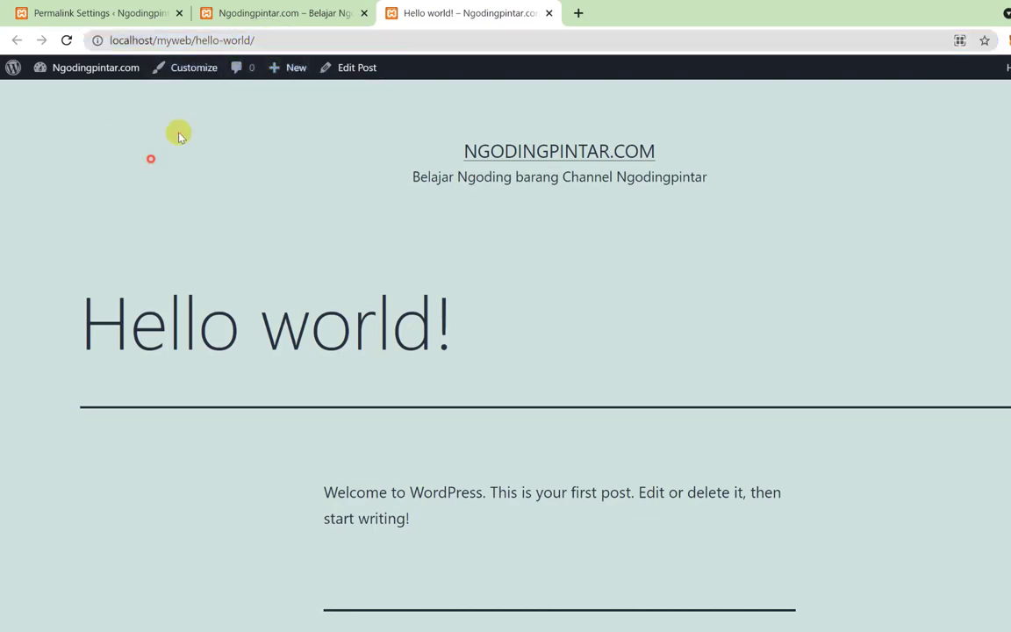
- Open the Privacy settings from the admin dashboard and review which pages can be chosen as the Privacy Policy page
left_click(255, 13)
left_click(88, 12)
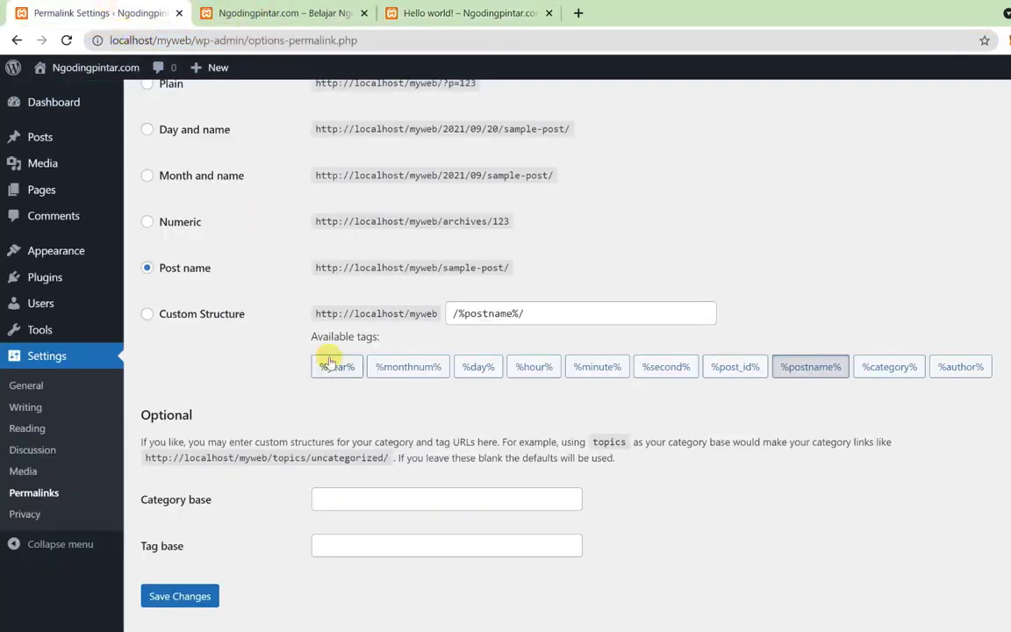
left_click(29, 515)
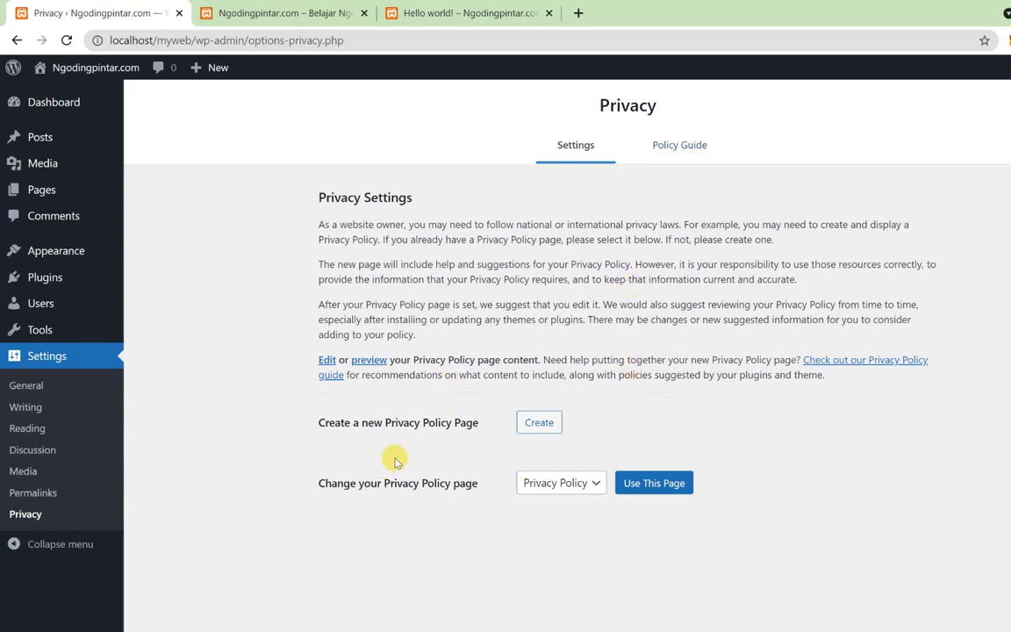
left_click(571, 483)
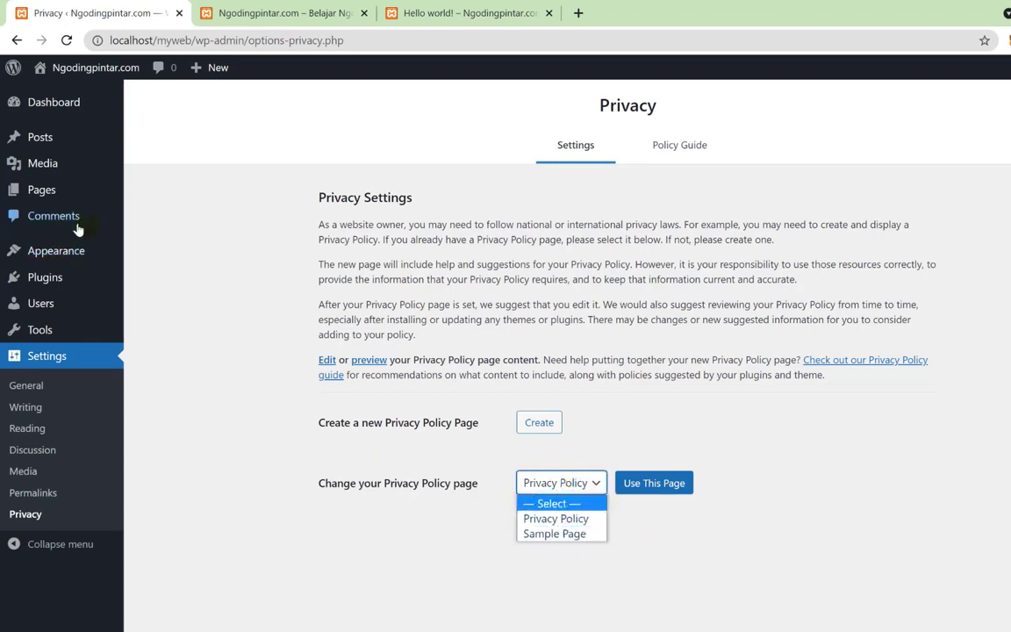
left_click(37, 195)
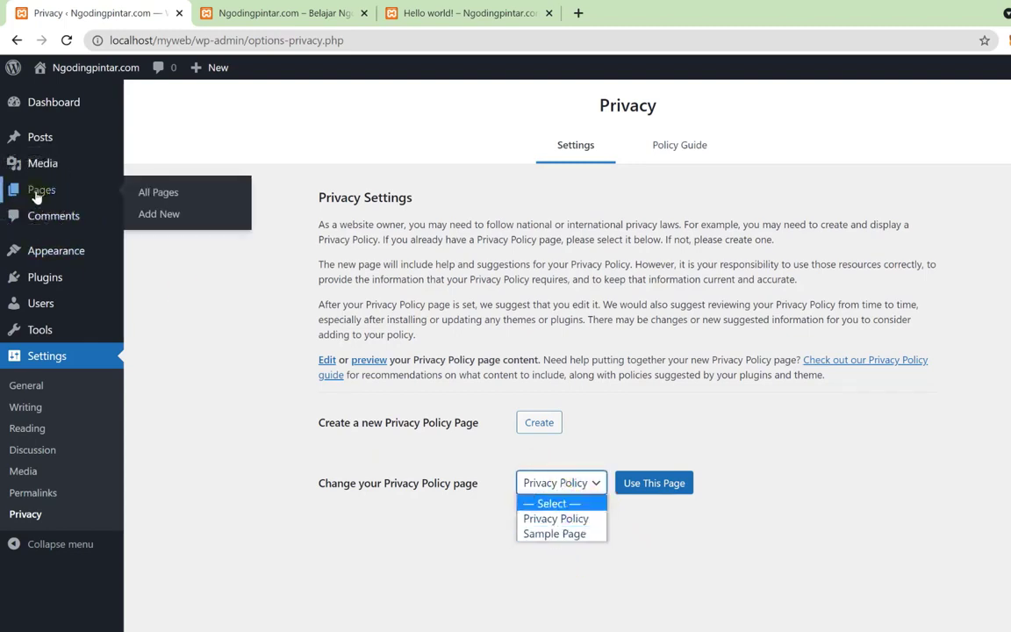